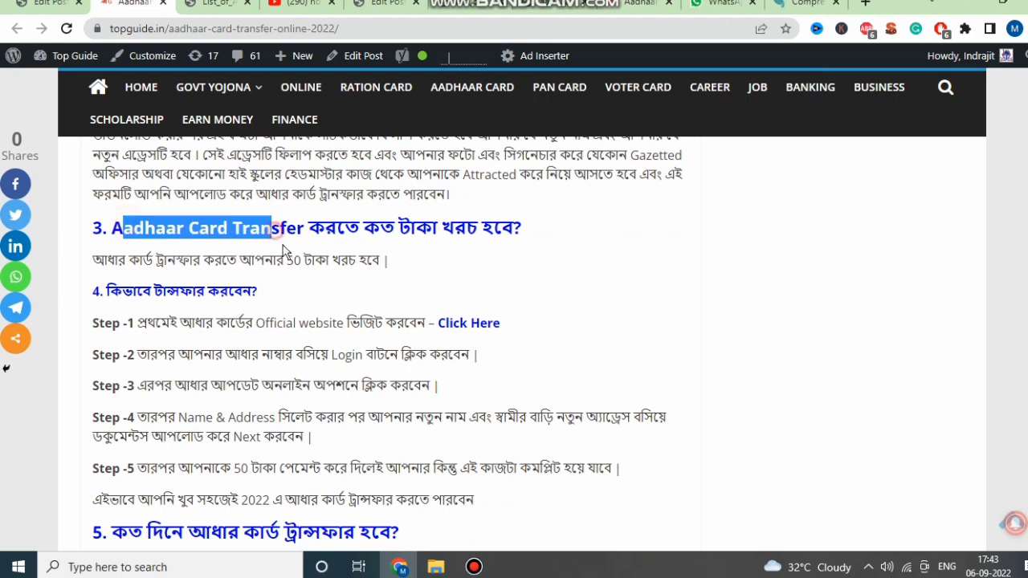
Step: Highlight the topguide.in article's heading and its 50 taka fee sentence
{"action": "left_click_drag", "start_coordinate": [143, 259], "coordinate": [401, 267]}
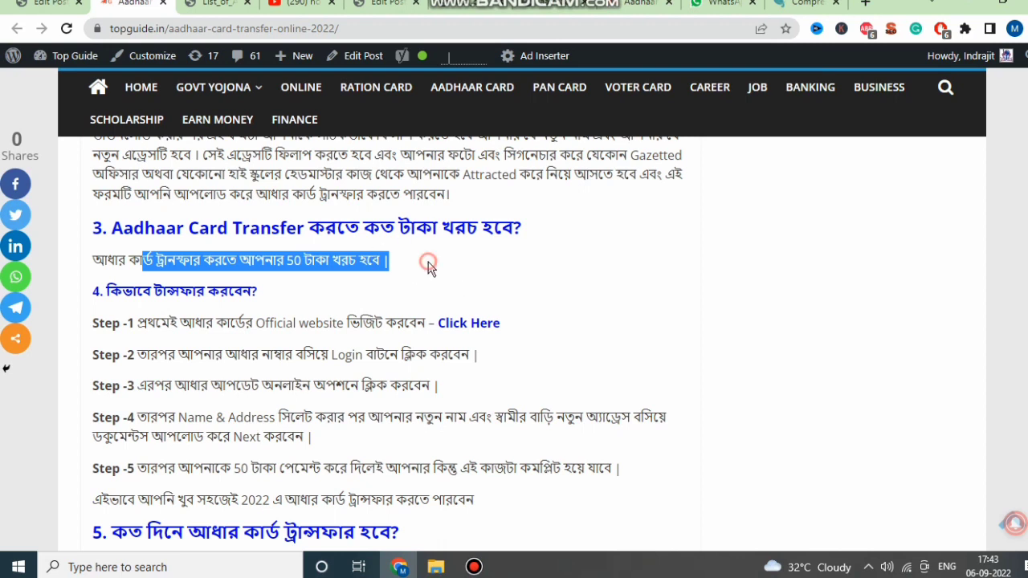
{"action": "left_click", "coordinate": [409, 265]}
{"action": "left_click_drag", "start_coordinate": [283, 256], "coordinate": [379, 263]}
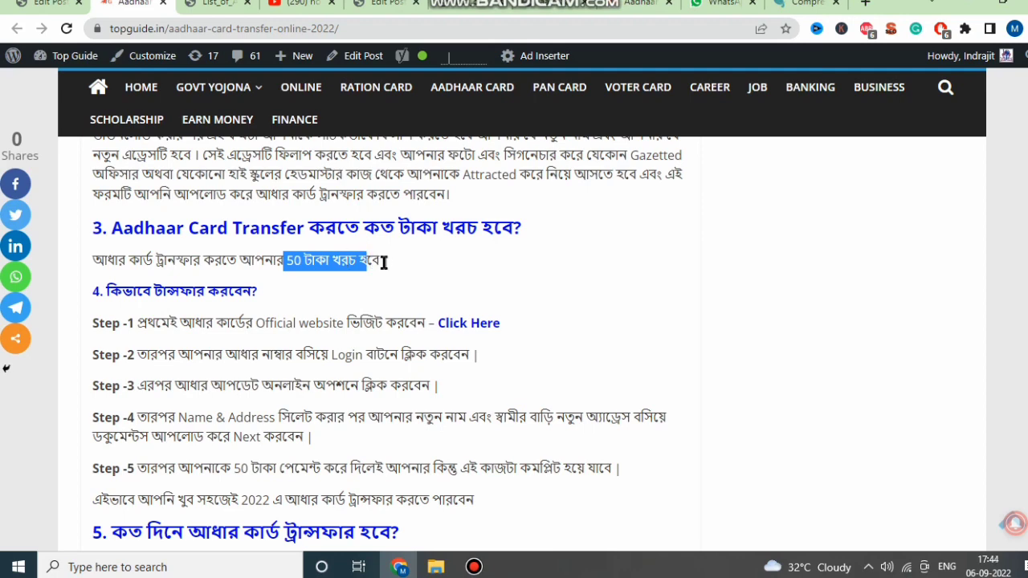
{"action": "left_click", "coordinate": [392, 261]}
Step: Follow the Step -1 'Click Here' link to the official myAadhaar website
{"action": "scroll", "coordinate": [403, 246], "scroll_direction": "down", "scroll_amount": 2}
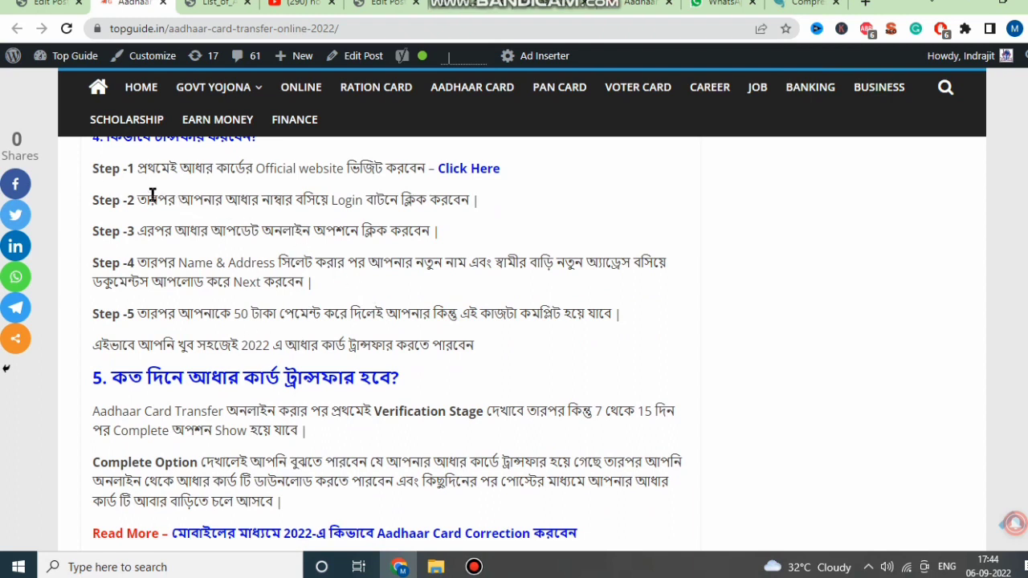
{"action": "scroll", "coordinate": [132, 213], "scroll_direction": "up", "scroll_amount": 1}
{"action": "scroll", "coordinate": [141, 220], "scroll_direction": "up", "scroll_amount": 1}
{"action": "left_click_drag", "start_coordinate": [98, 211], "coordinate": [246, 214]}
{"action": "left_click", "coordinate": [170, 241]}
{"action": "left_click_drag", "start_coordinate": [137, 246], "coordinate": [490, 257]}
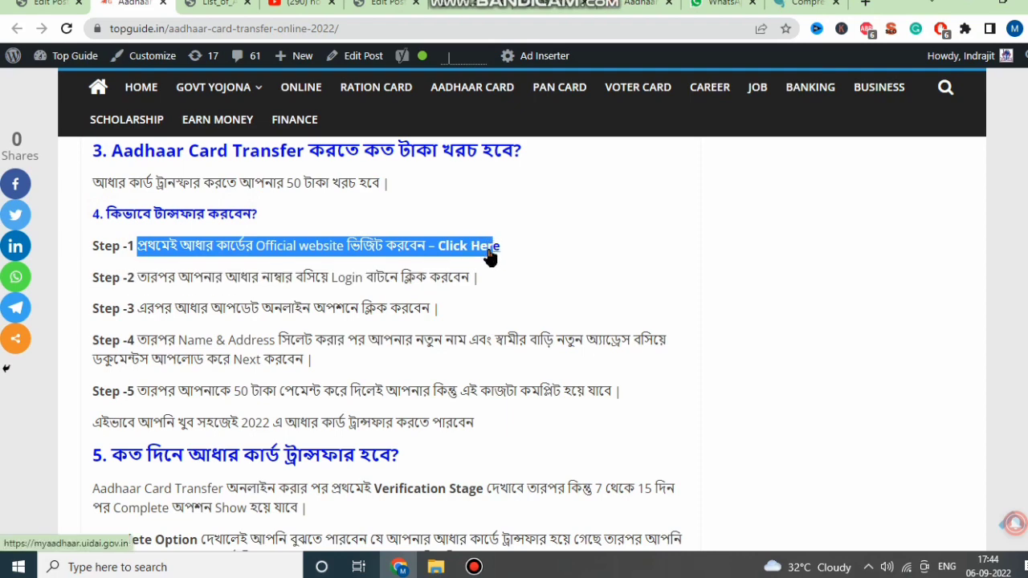
{"action": "left_click", "coordinate": [486, 245]}
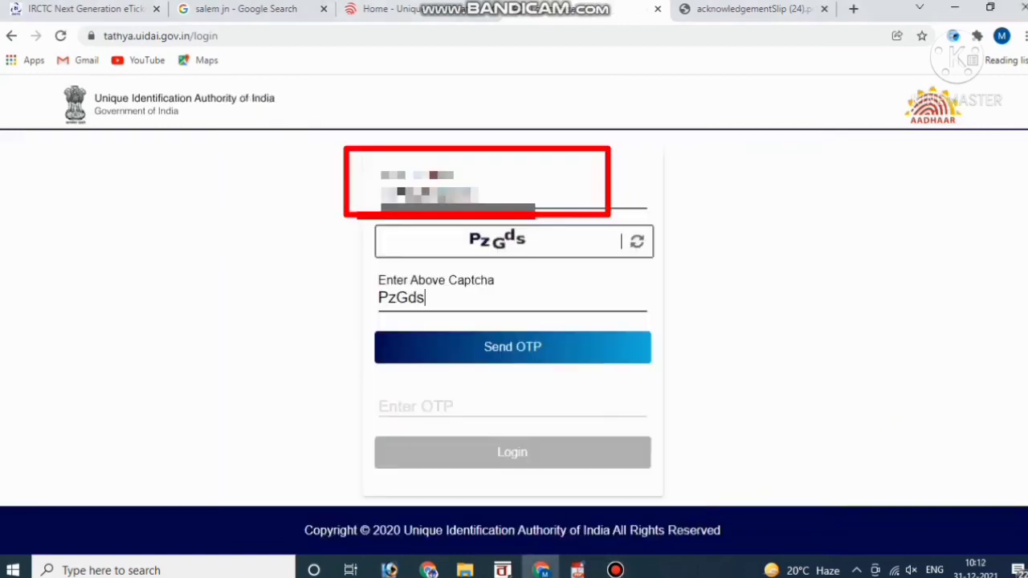
Step: With the captcha entered, request a login OTP, enter the received code and log in
{"action": "key", "text": "ctrl+a"}
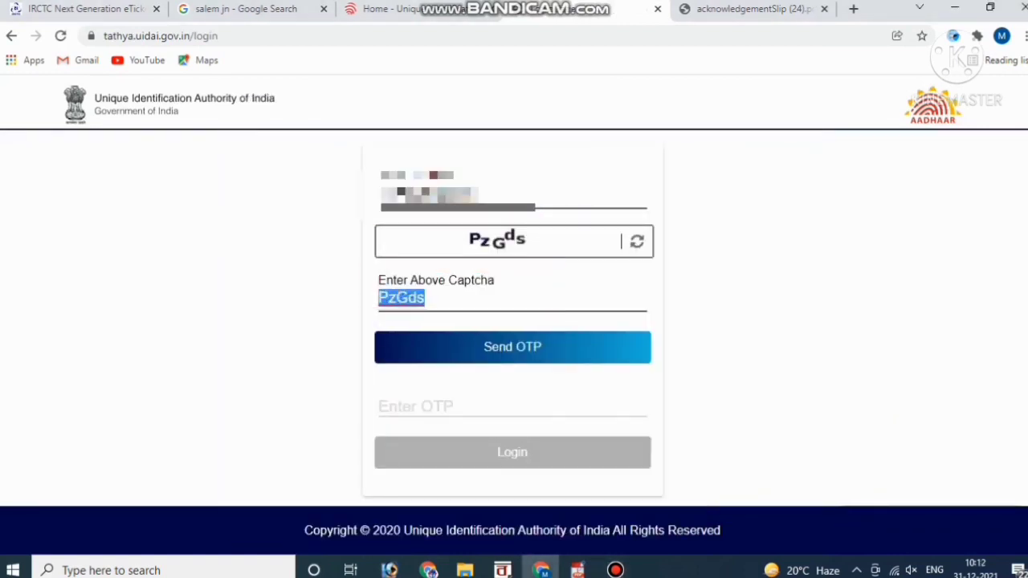
{"action": "key", "text": "Right"}
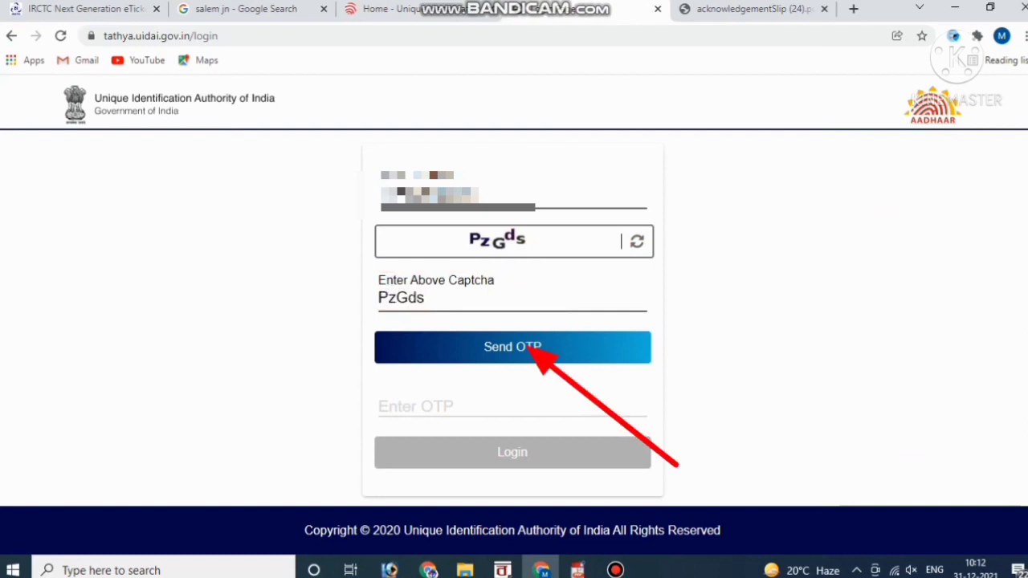
{"action": "left_click", "coordinate": [530, 347]}
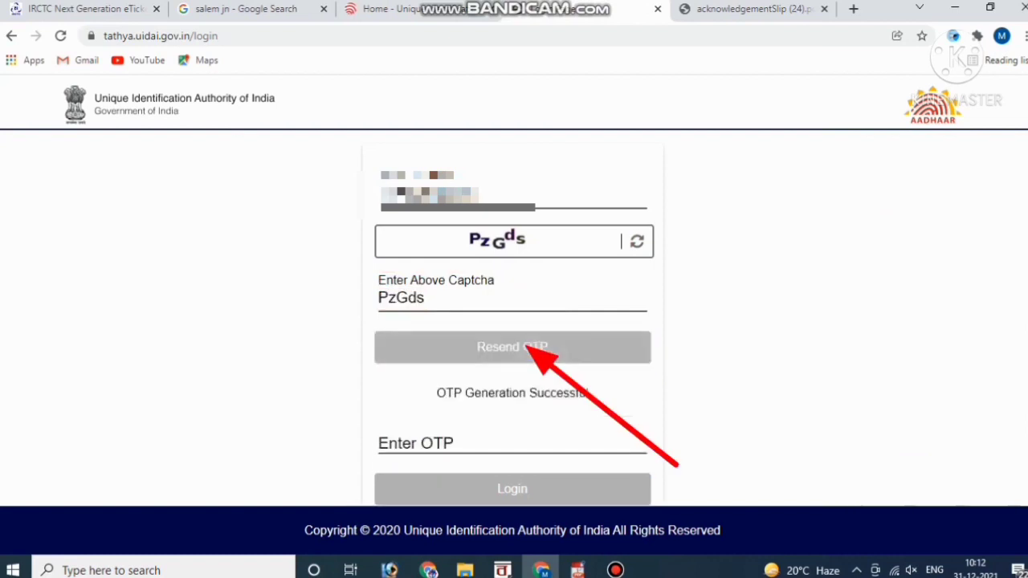
{"action": "left_click", "coordinate": [418, 455]}
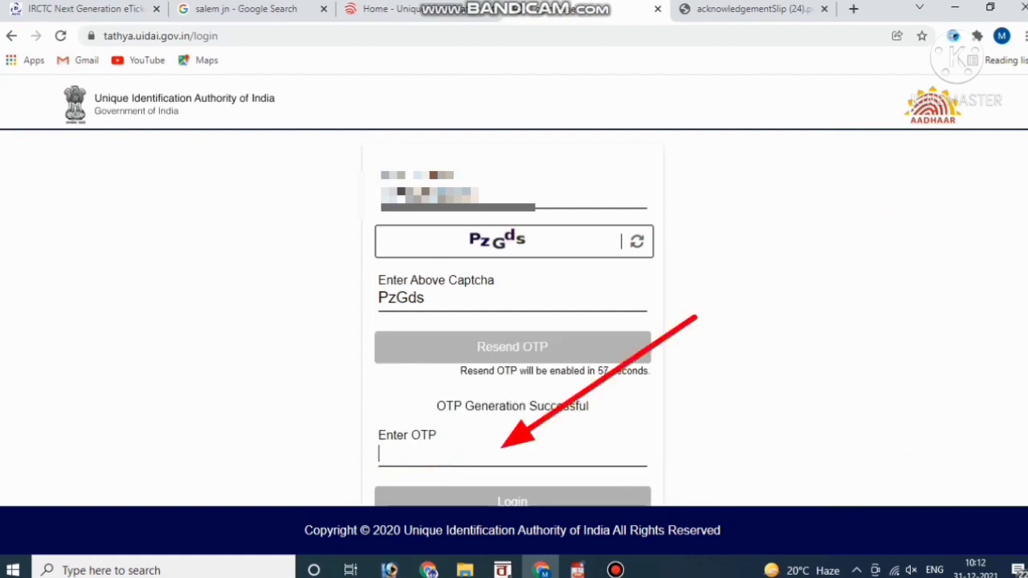
{"action": "scroll", "coordinate": [512, 322], "scroll_direction": "down", "scroll_amount": 1}
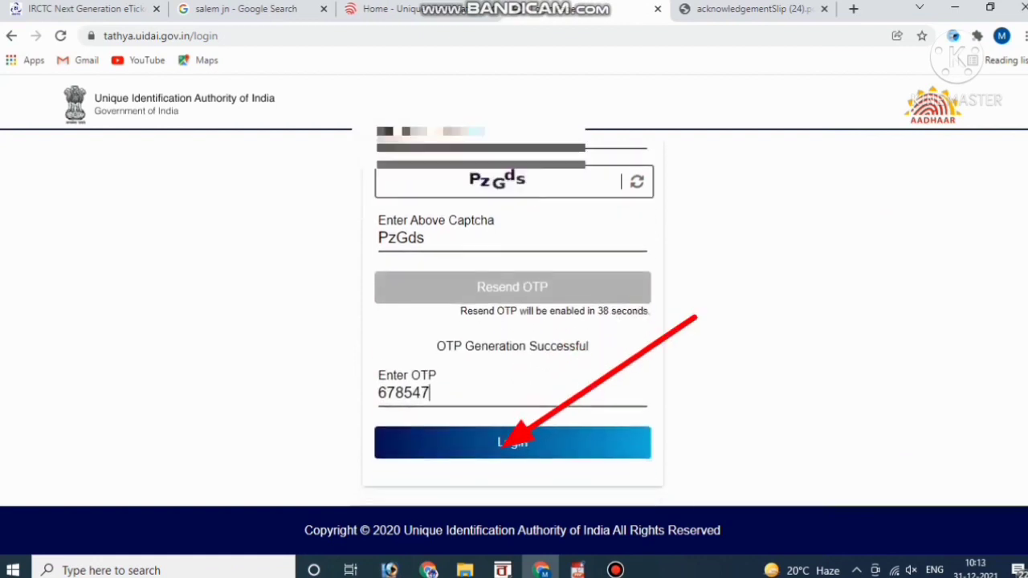
{"action": "key", "text": "Return"}
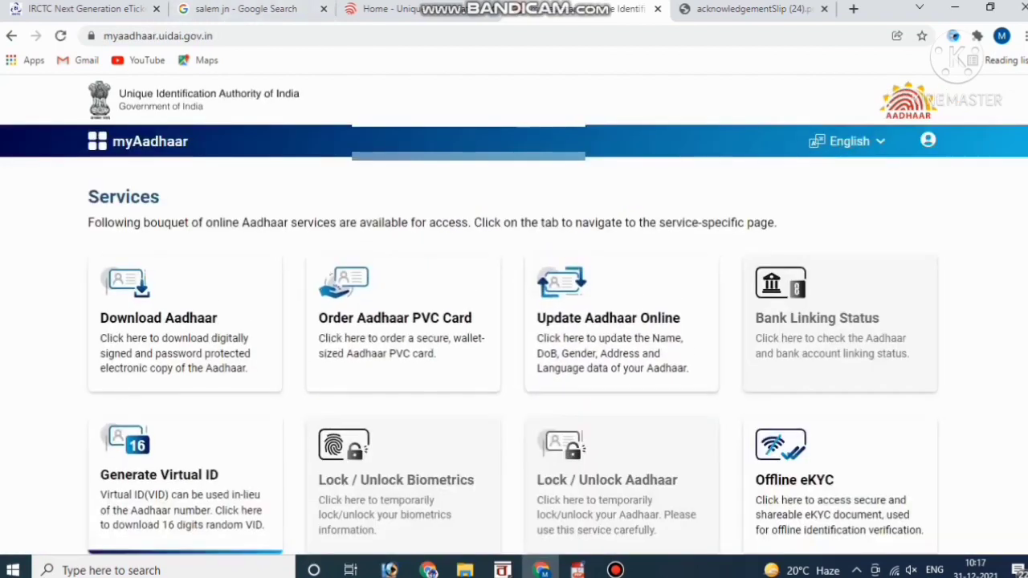
{"action": "scroll", "coordinate": [840, 482], "scroll_direction": "down", "scroll_amount": 3}
{"action": "scroll", "coordinate": [514, 353], "scroll_direction": "up", "scroll_amount": 3}
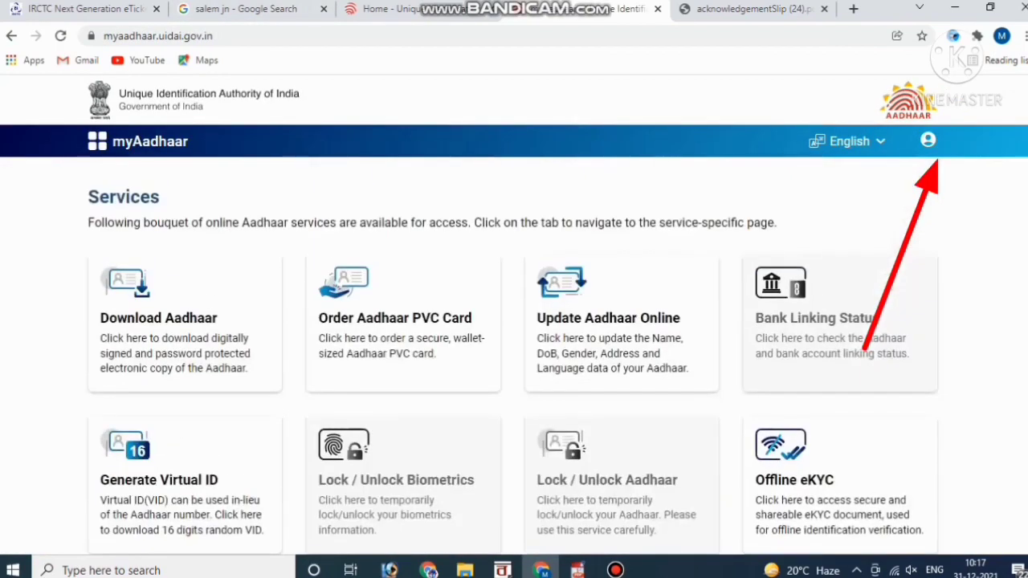
{"action": "left_click", "coordinate": [928, 139]}
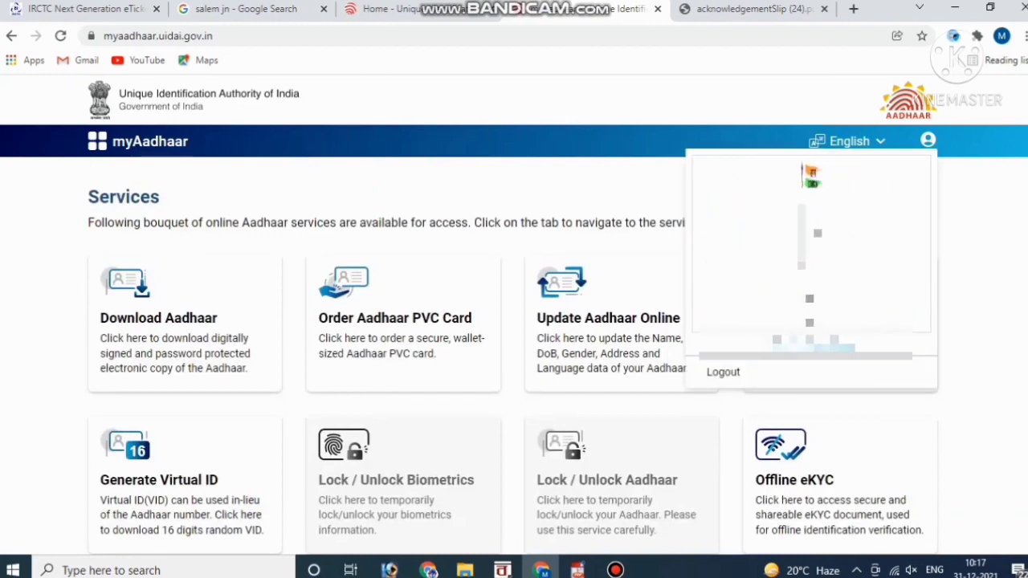
{"action": "key", "text": "Escape"}
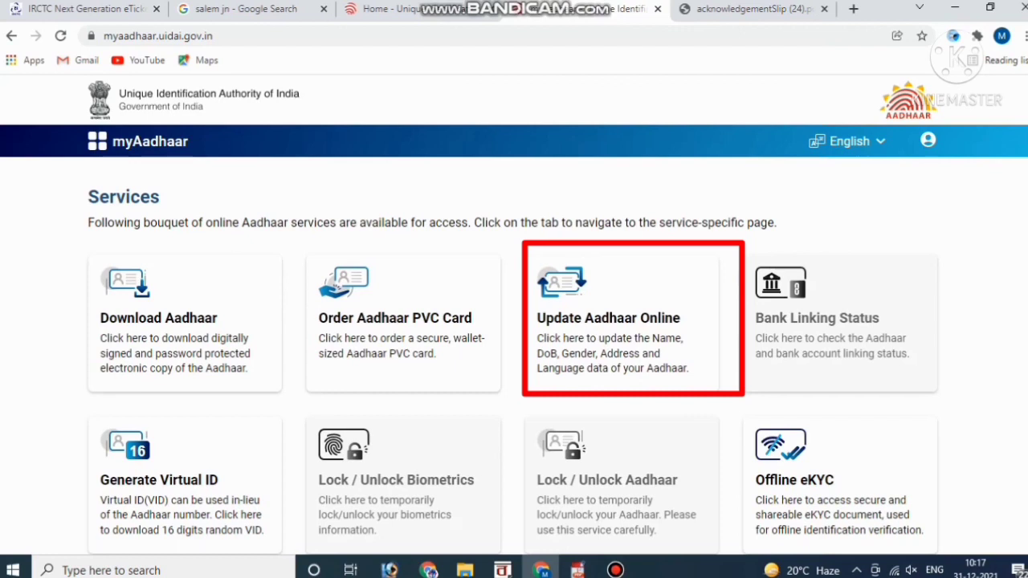
Step: Go to Update Aadhaar Online and select Name and Address as fields to update
{"action": "left_click", "coordinate": [610, 337]}
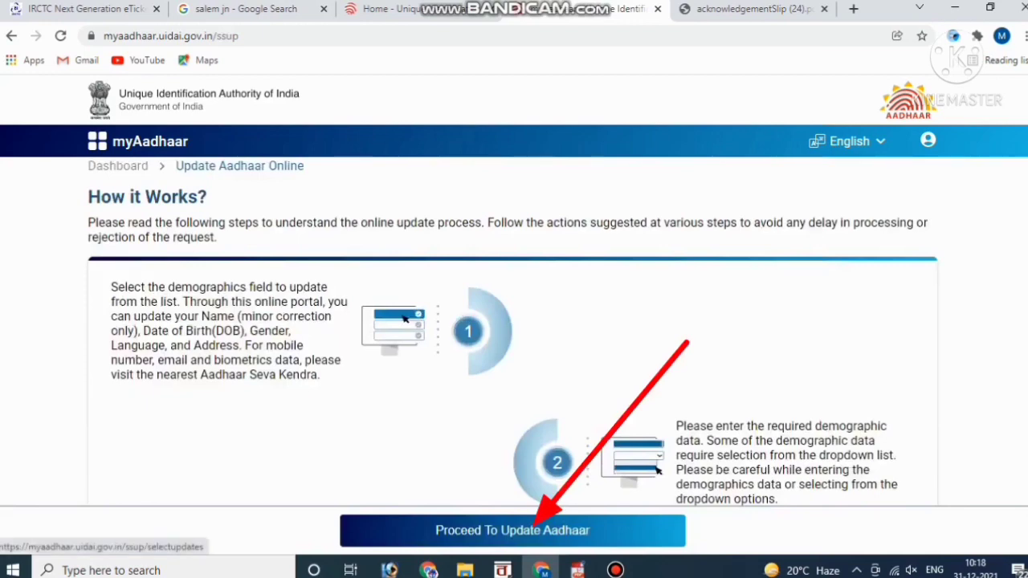
{"action": "left_click", "coordinate": [513, 530]}
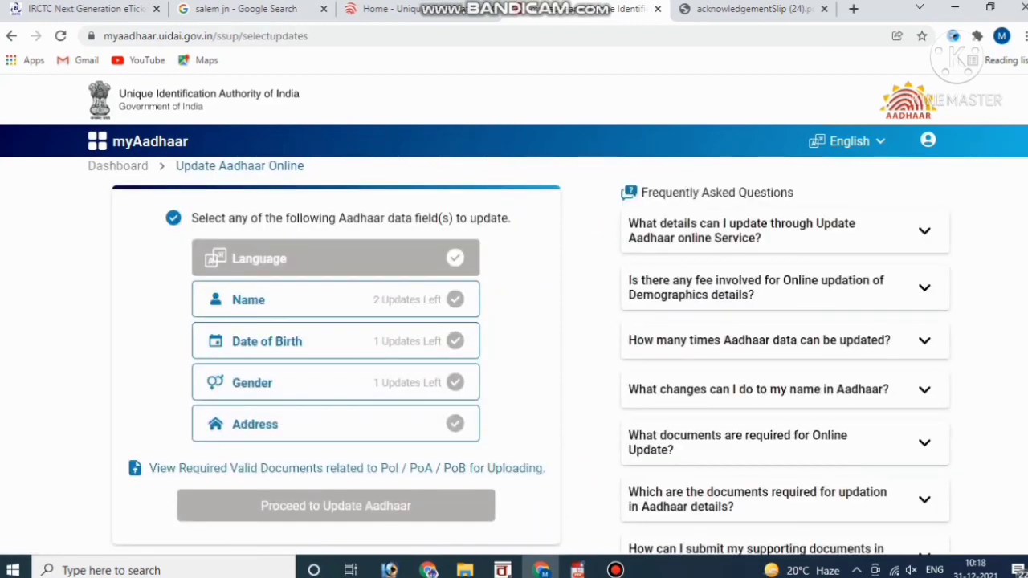
{"action": "left_click", "coordinate": [322, 300]}
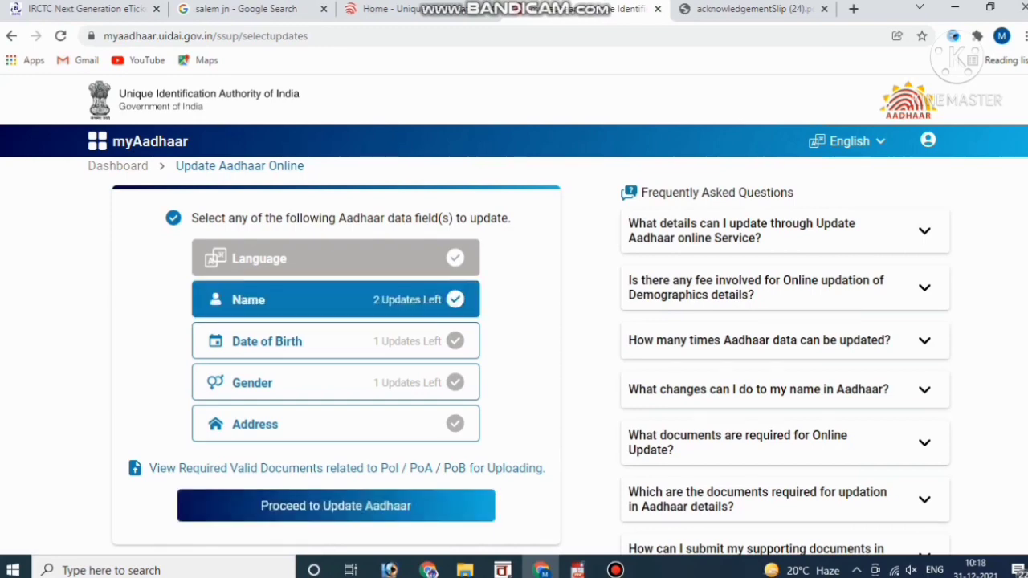
{"action": "left_click", "coordinate": [321, 424]}
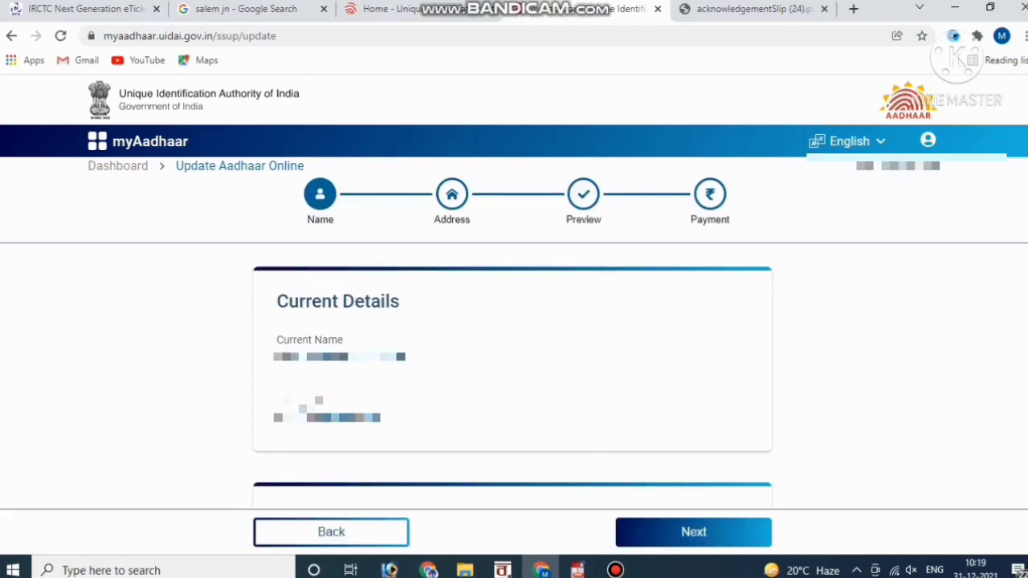
Step: Clear the New Name field under Details to be Updated, leaving it empty
{"action": "scroll", "coordinate": [513, 378], "scroll_direction": "down", "scroll_amount": 1}
{"action": "scroll", "coordinate": [513, 378], "scroll_direction": "down", "scroll_amount": 2}
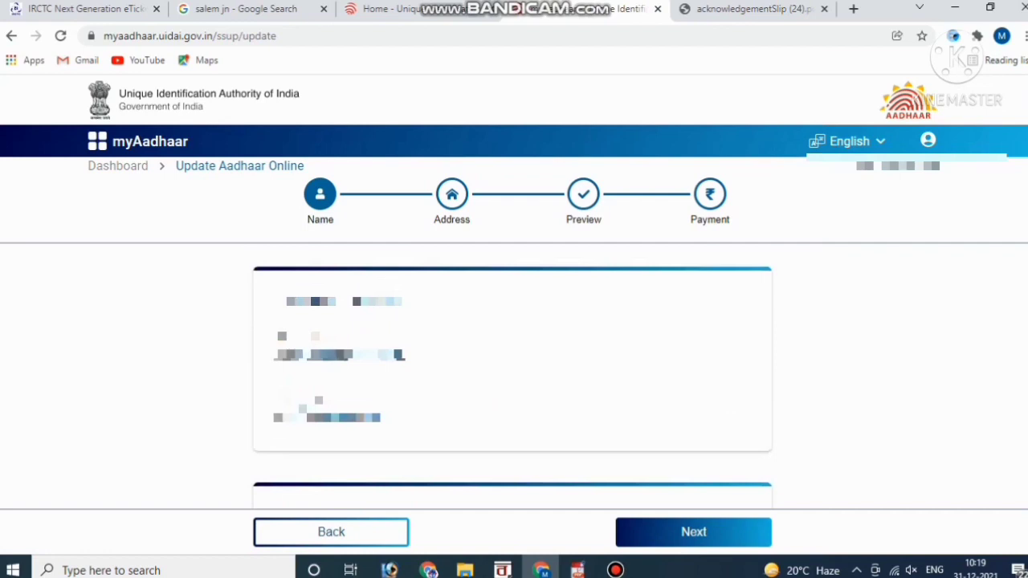
{"action": "scroll", "coordinate": [513, 377], "scroll_direction": "down", "scroll_amount": 2}
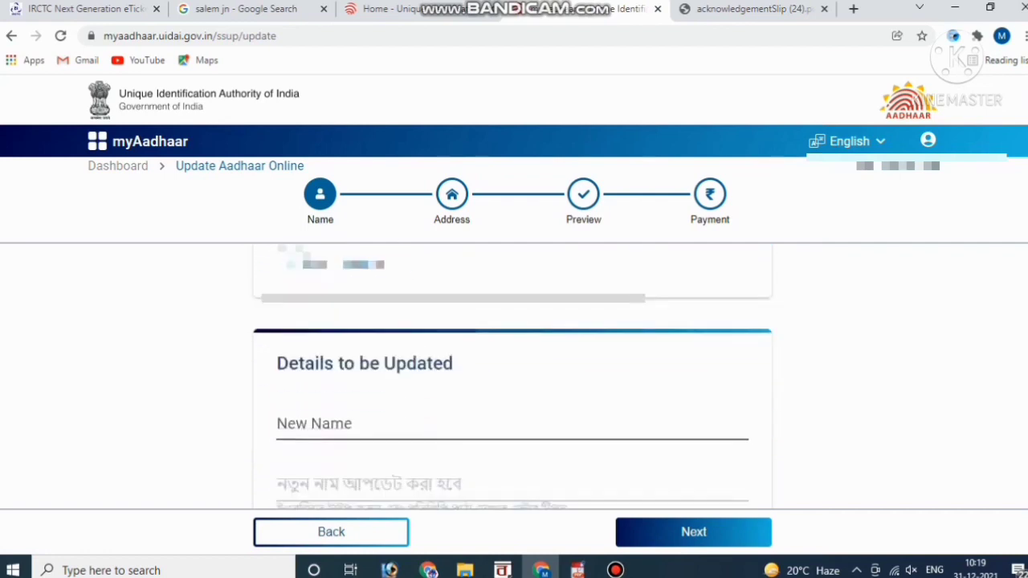
{"action": "scroll", "coordinate": [513, 378], "scroll_direction": "down", "scroll_amount": 1}
{"action": "left_click", "coordinate": [313, 350]}
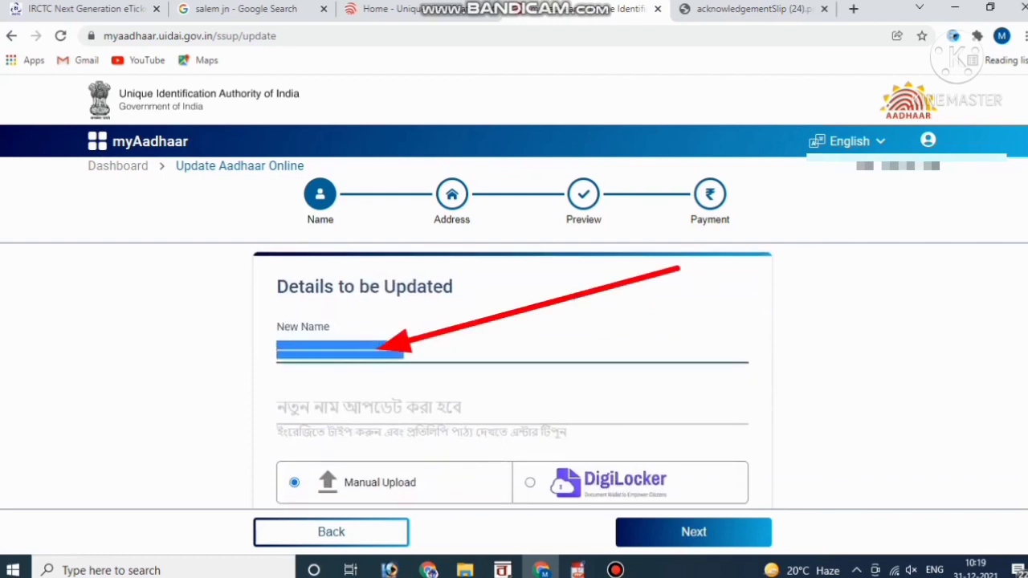
{"action": "key", "text": "ctrl+a"}
{"action": "key", "text": "BackSpace"}
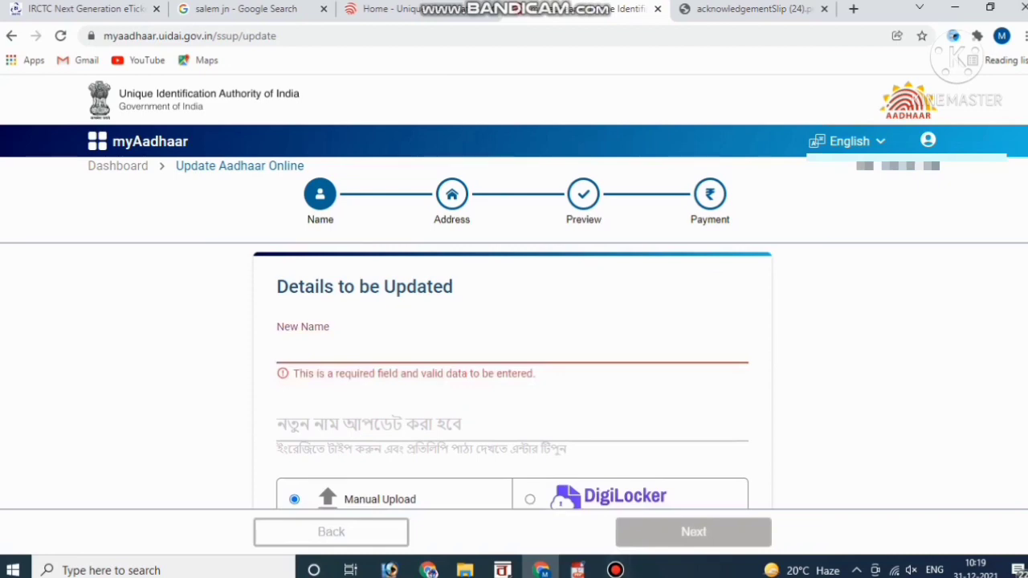
{"action": "scroll", "coordinate": [513, 378], "scroll_direction": "down", "scroll_amount": 3}
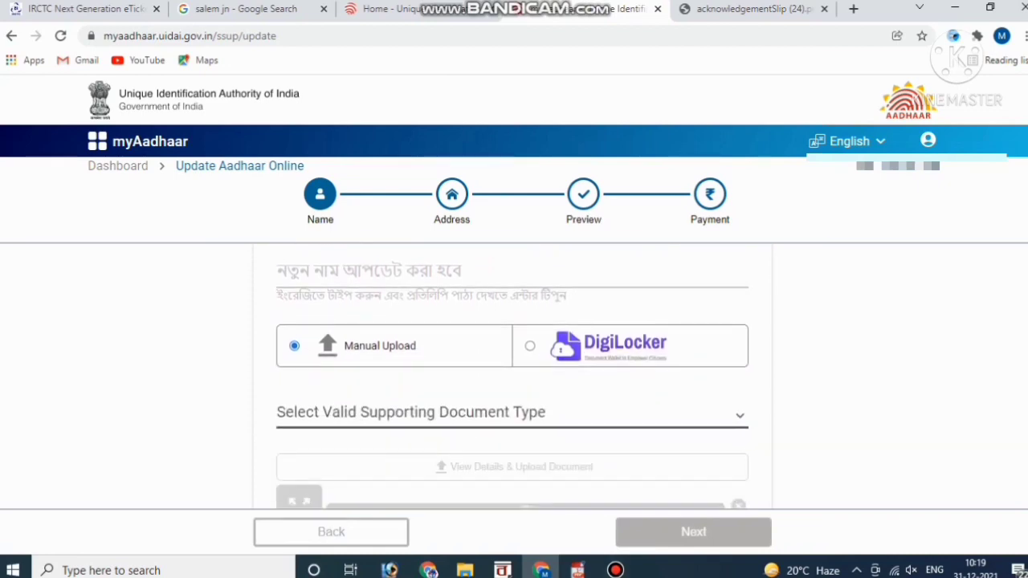
Step: Choose Certificate of Identity from Educational Institute as the name-proof document type
{"action": "left_click", "coordinate": [512, 412]}
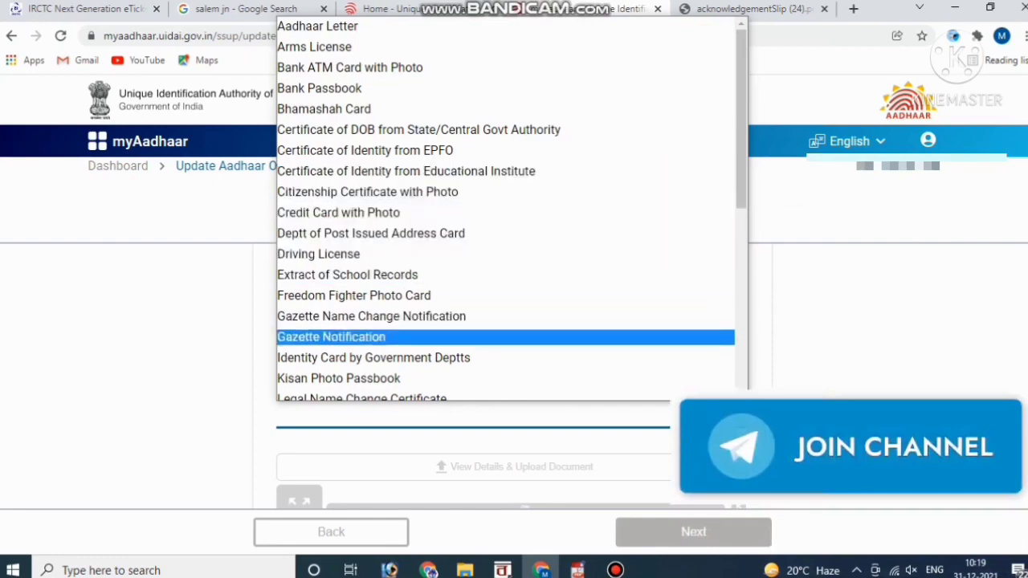
{"action": "scroll", "coordinate": [506, 313], "scroll_direction": "down", "scroll_amount": 5}
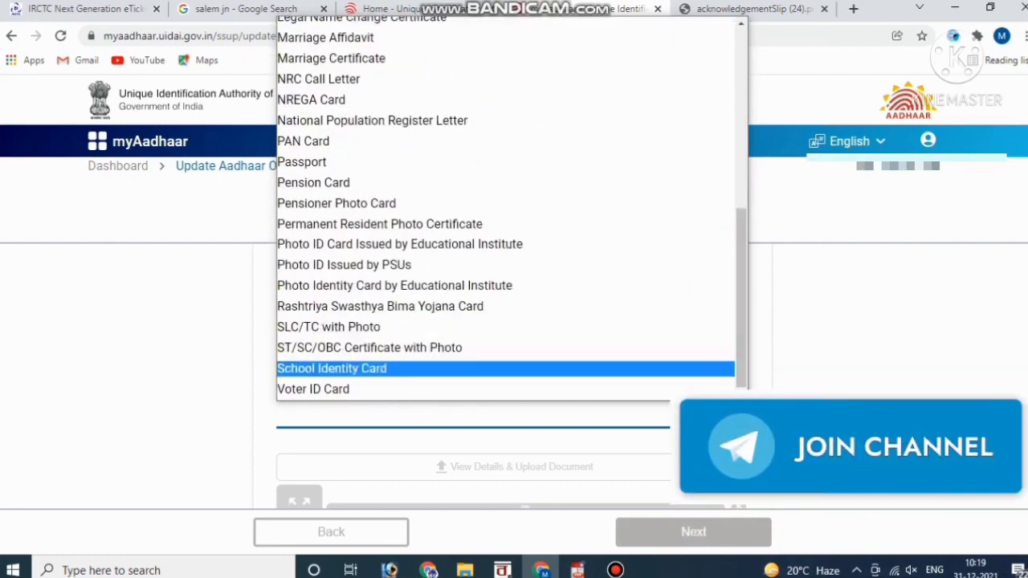
{"action": "scroll", "coordinate": [506, 121], "scroll_direction": "up", "scroll_amount": 5}
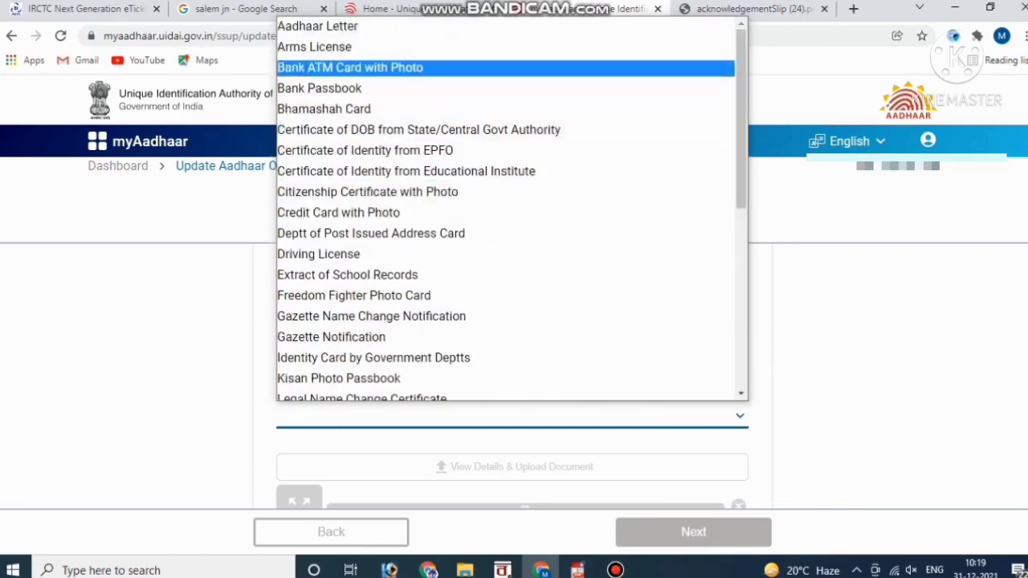
{"action": "key", "text": "Escape"}
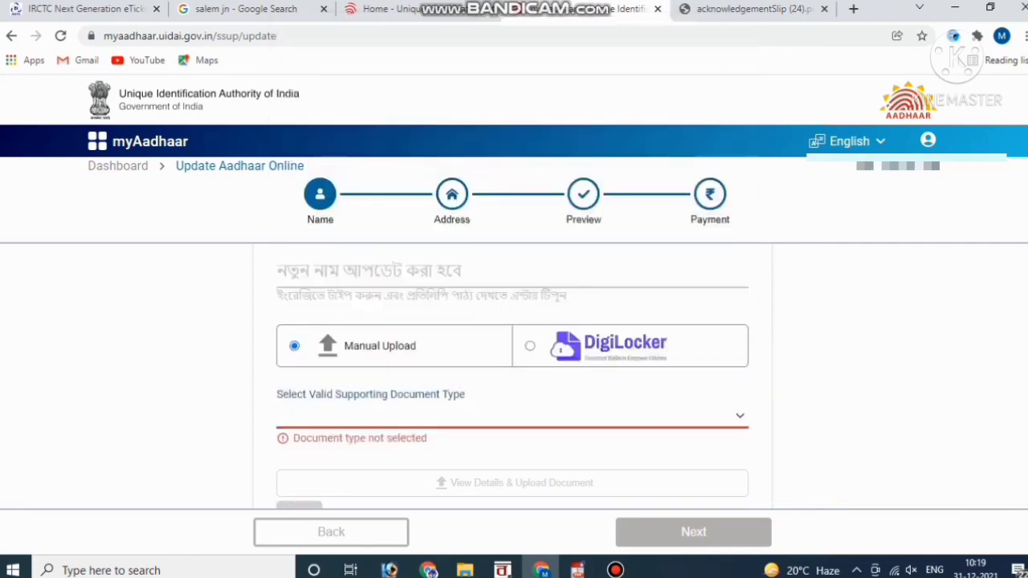
{"action": "scroll", "coordinate": [512, 370], "scroll_direction": "up", "scroll_amount": 3}
{"action": "left_click", "coordinate": [615, 570]}
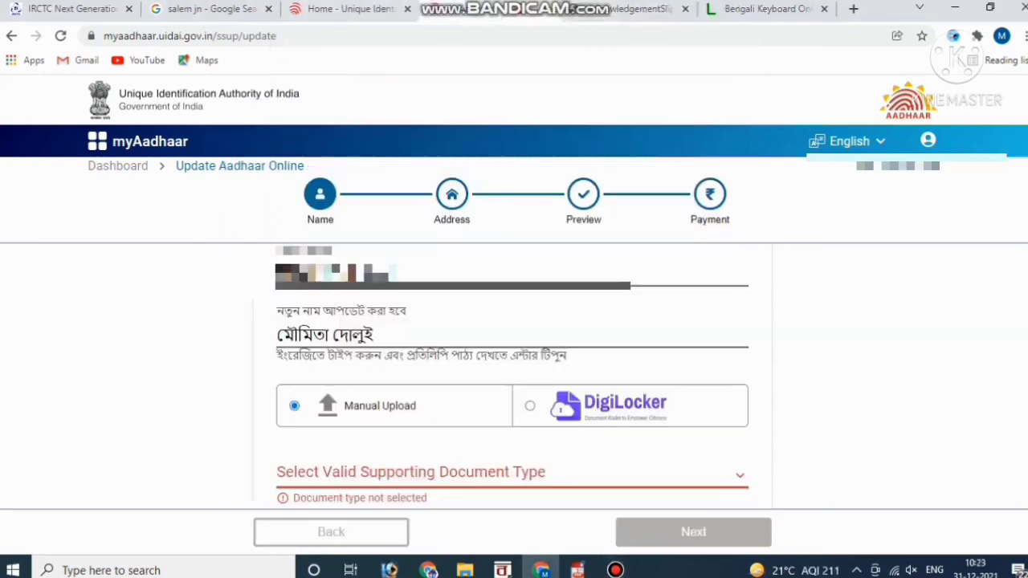
{"action": "scroll", "coordinate": [513, 374], "scroll_direction": "down", "scroll_amount": 2}
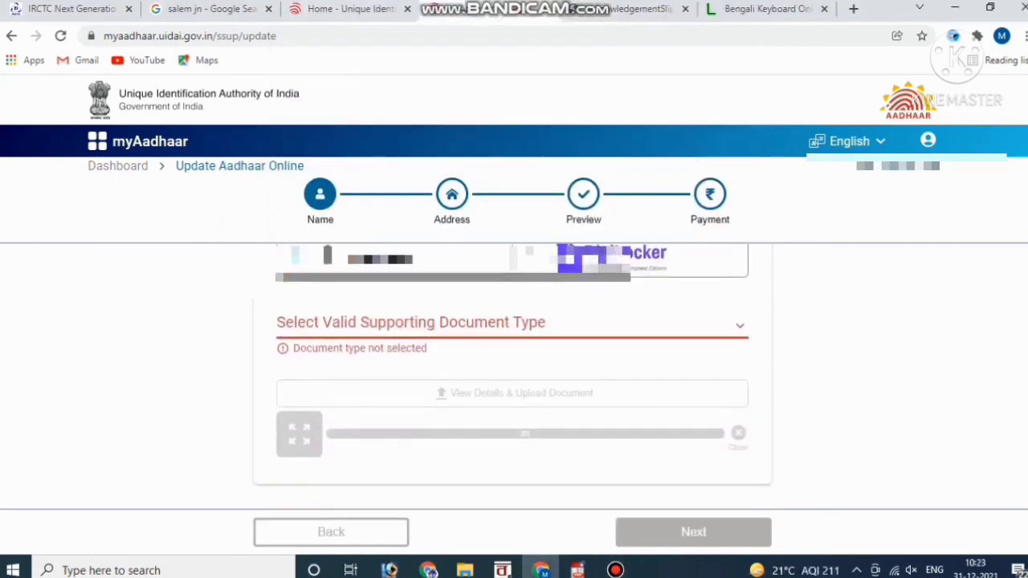
{"action": "key", "text": "Return"}
{"action": "scroll", "coordinate": [512, 153], "scroll_direction": "down", "scroll_amount": 1}
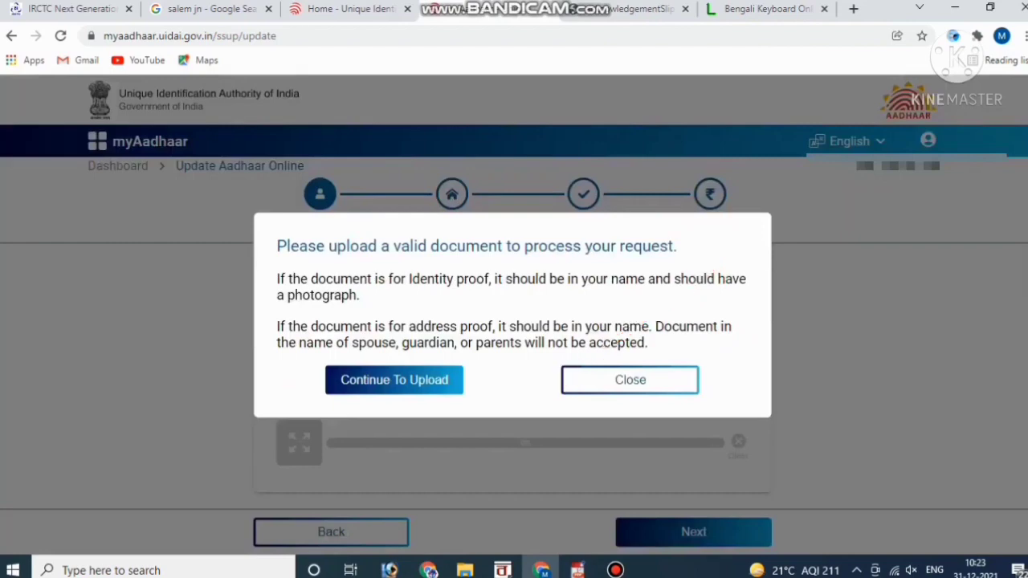
Step: Upload file 002 from the Pictures folder as the name supporting document
{"action": "left_click", "coordinate": [630, 380]}
{"action": "left_click", "coordinate": [509, 401]}
{"action": "left_click", "coordinate": [530, 238]}
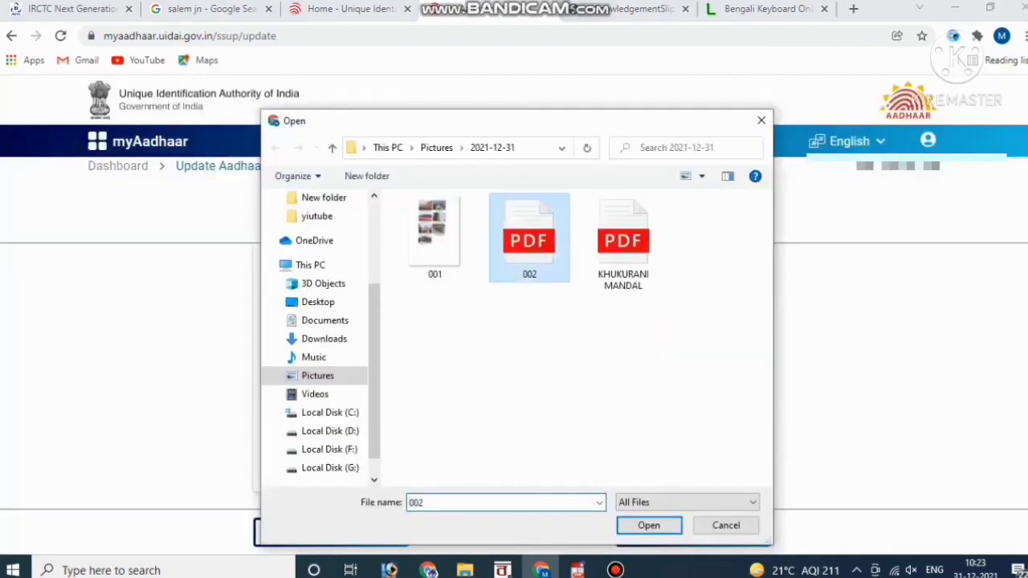
{"action": "left_click", "coordinate": [649, 526]}
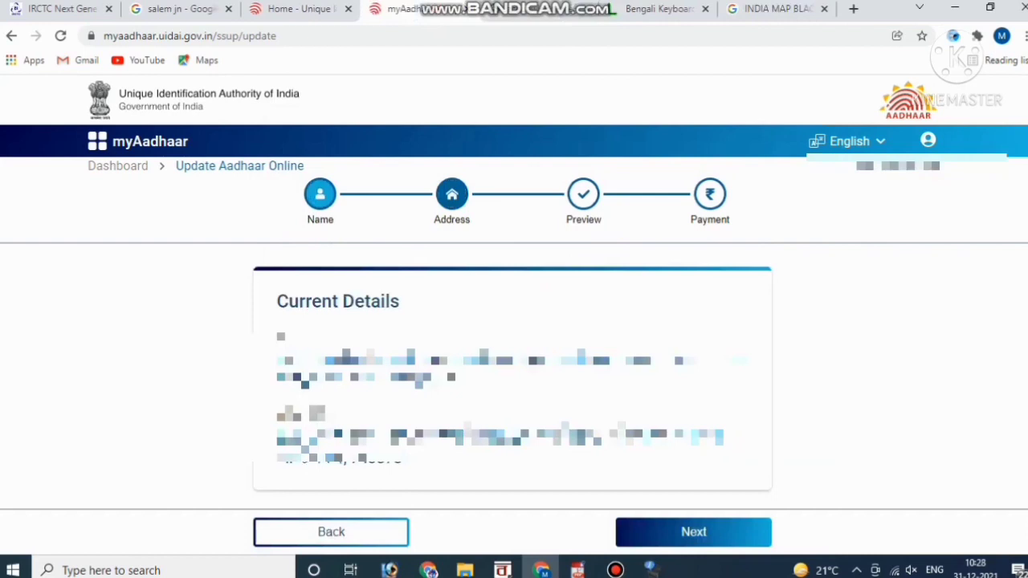
Step: Correct the Care of field to W/O
{"action": "scroll", "coordinate": [512, 378], "scroll_direction": "down", "scroll_amount": 3}
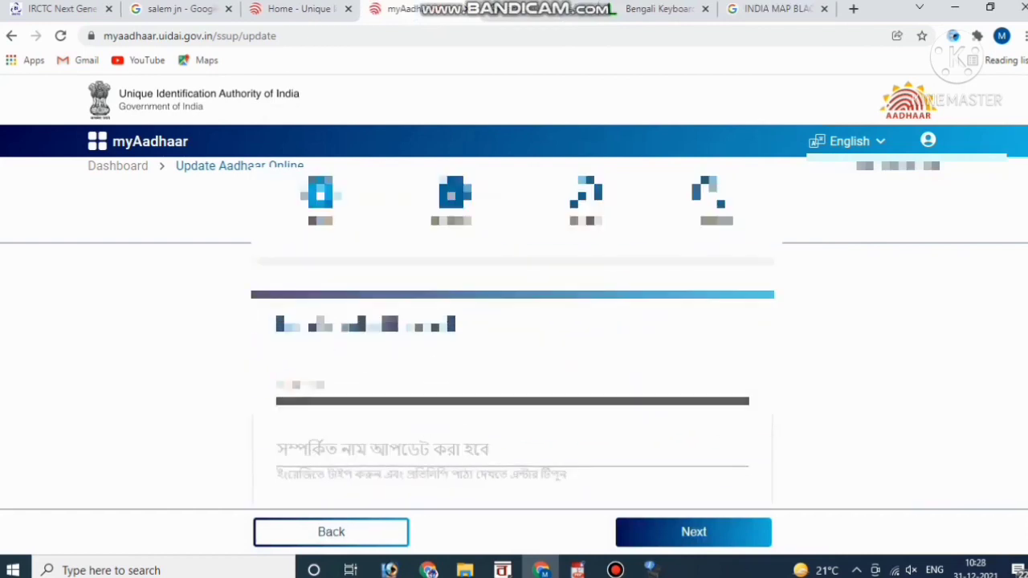
{"action": "left_click", "coordinate": [277, 390]}
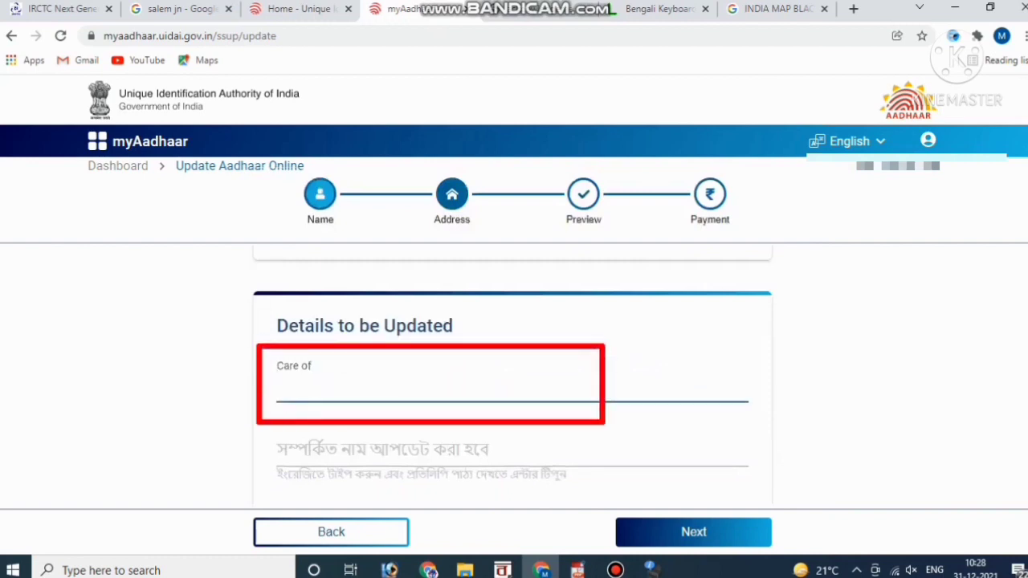
{"action": "key", "text": "BackSpace"}
{"action": "type", "text": "/O"}
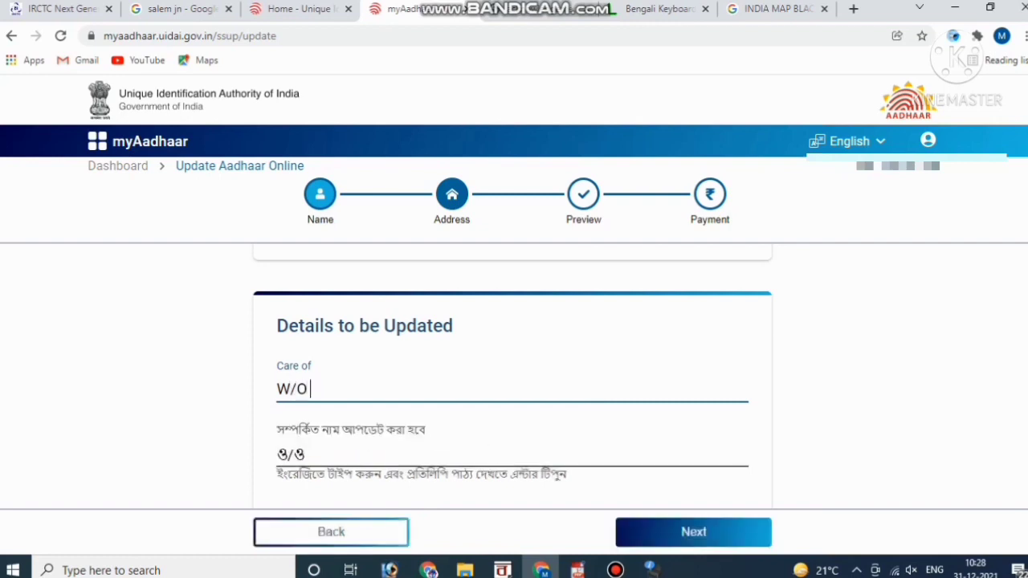
{"action": "key", "text": "Tab"}
Step: Move past the House, Street and Area fields and enter Pincode 743373
{"action": "scroll", "coordinate": [512, 377], "scroll_direction": "down", "scroll_amount": 1}
{"action": "scroll", "coordinate": [513, 378], "scroll_direction": "down", "scroll_amount": 1}
{"action": "key", "text": "Tab"}
{"action": "scroll", "coordinate": [513, 378], "scroll_direction": "down", "scroll_amount": 1}
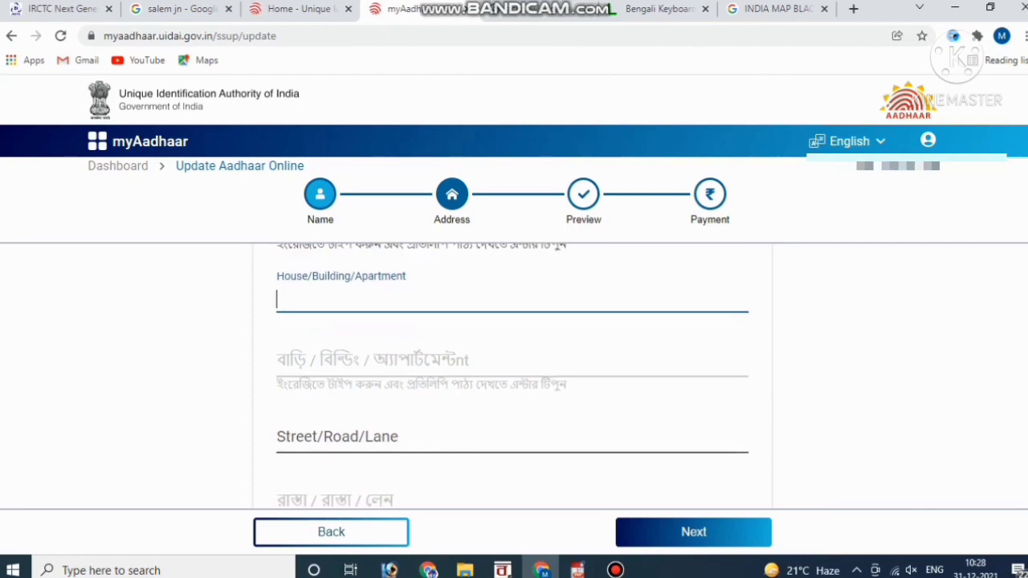
{"action": "key", "text": "Down"}
{"action": "scroll", "coordinate": [513, 377], "scroll_direction": "down", "scroll_amount": 2}
{"action": "scroll", "coordinate": [513, 377], "scroll_direction": "down", "scroll_amount": 1}
{"action": "left_click", "coordinate": [354, 347]}
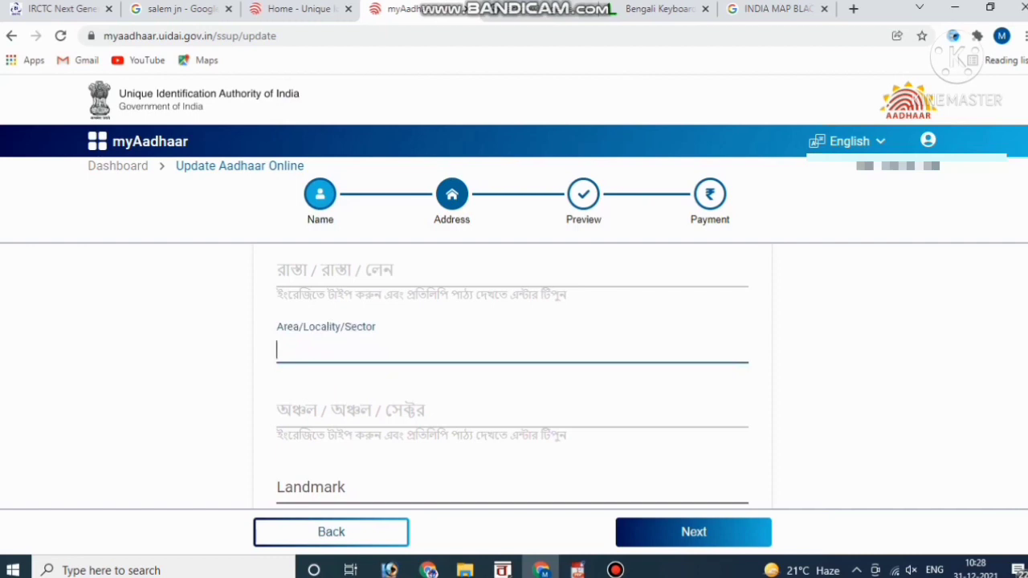
{"action": "scroll", "coordinate": [513, 377], "scroll_direction": "down", "scroll_amount": 3}
{"action": "left_click", "coordinate": [512, 399]}
{"action": "type", "text": "743373"}
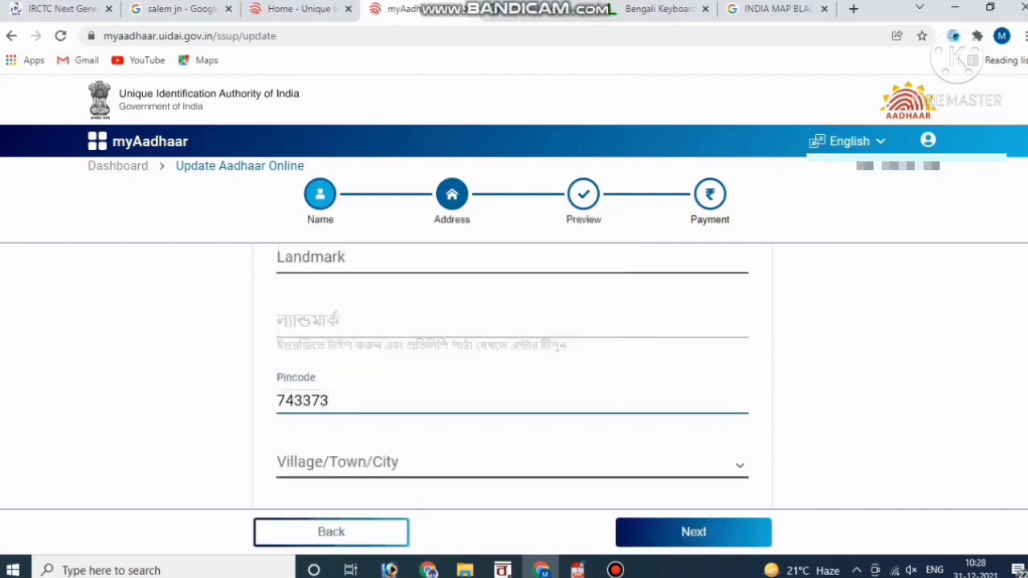
{"action": "left_click", "coordinate": [512, 464]}
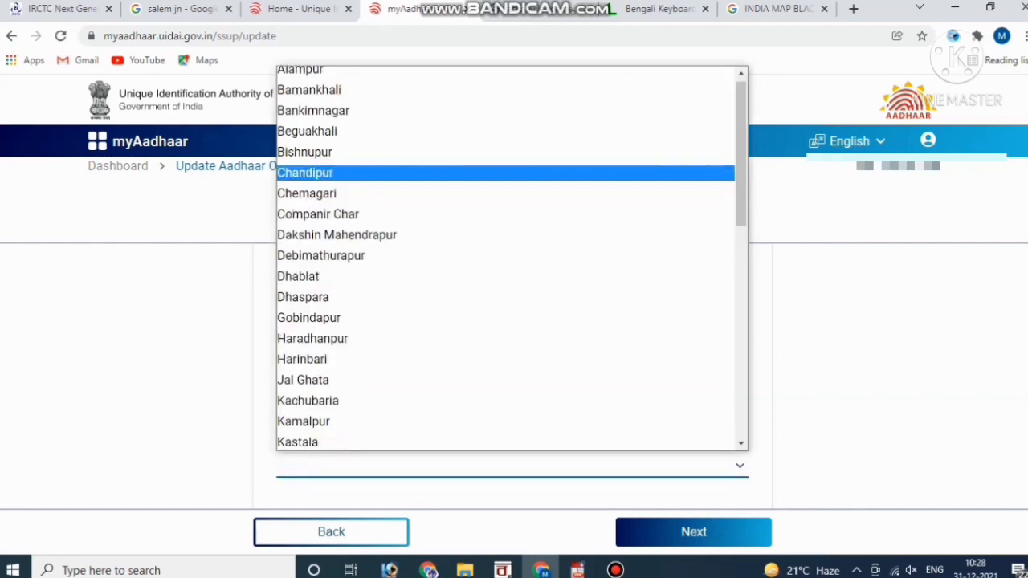
Step: Select Khas Ramkarerchhar as the village, auto-filling Harinbari, South 24 Parganas and West Bengal
{"action": "scroll", "coordinate": [506, 257], "scroll_direction": "down", "scroll_amount": 2}
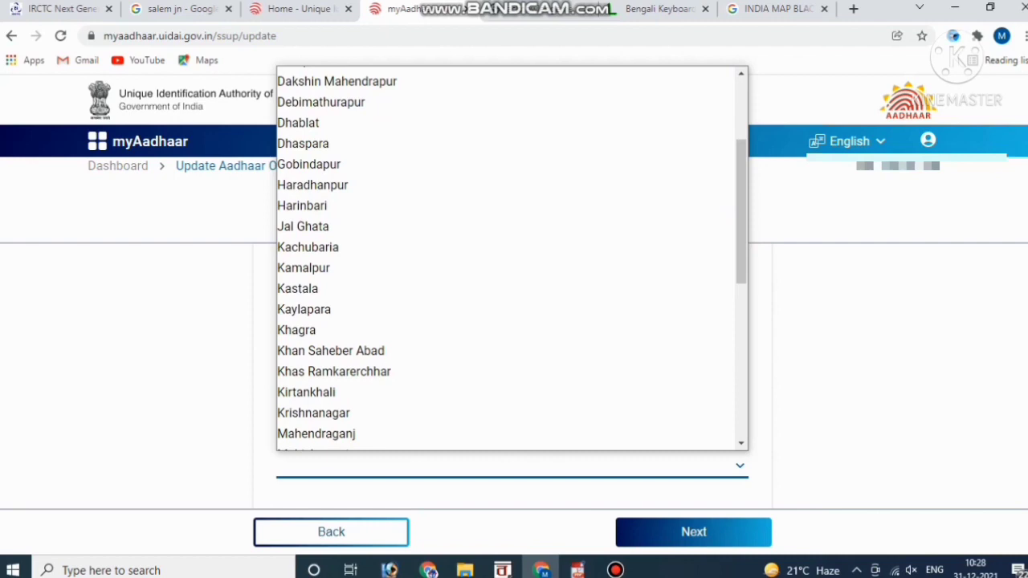
{"action": "scroll", "coordinate": [506, 161], "scroll_direction": "down", "scroll_amount": 5}
{"action": "scroll", "coordinate": [506, 167], "scroll_direction": "up", "scroll_amount": 4}
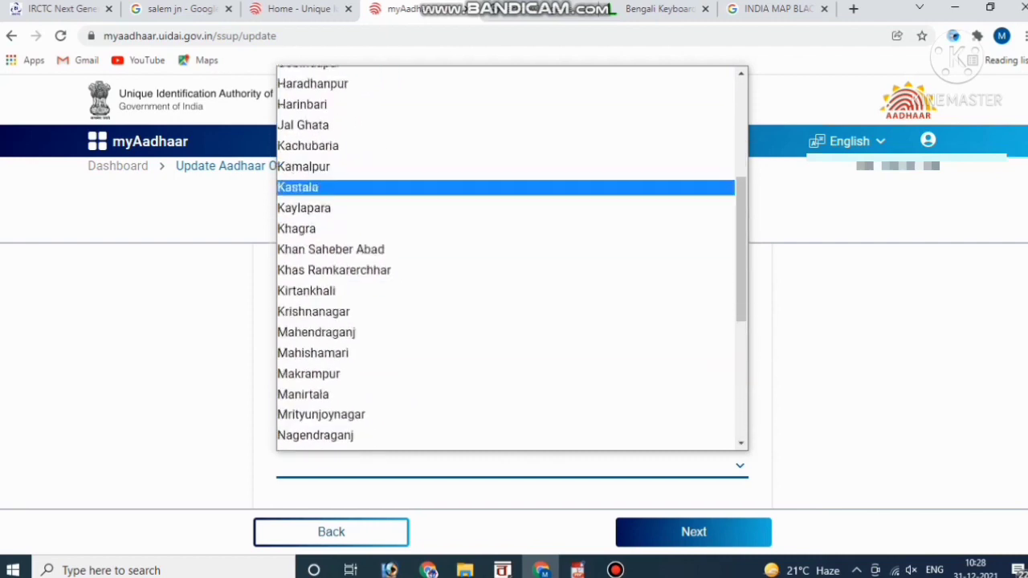
{"action": "left_click", "coordinate": [334, 270]}
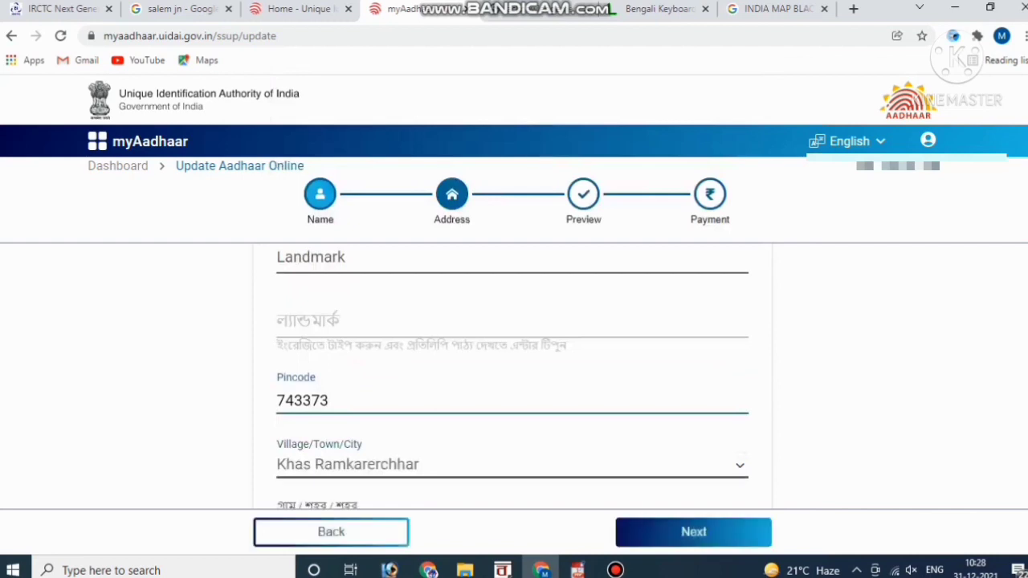
{"action": "scroll", "coordinate": [512, 377], "scroll_direction": "down", "scroll_amount": 5}
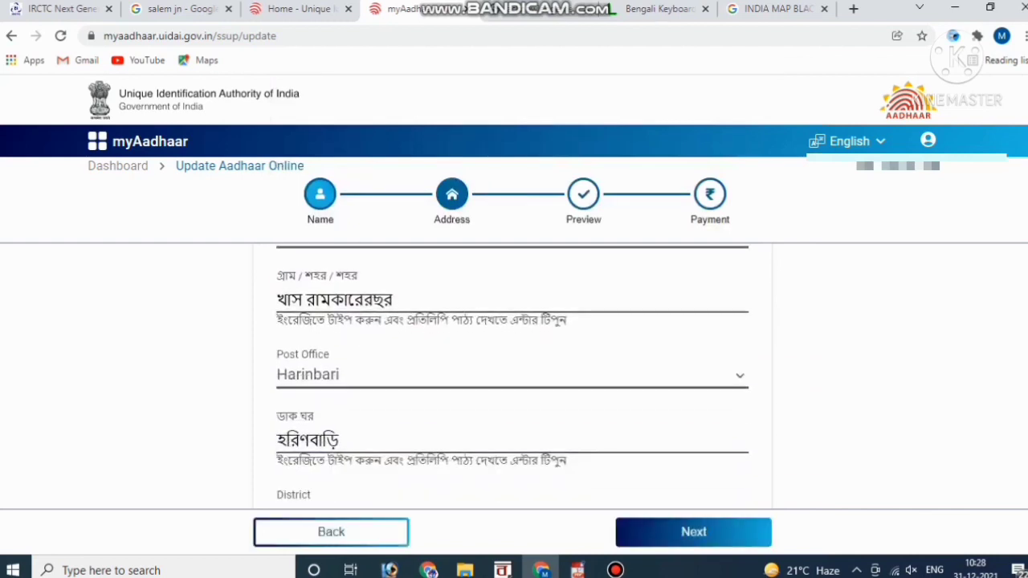
{"action": "scroll", "coordinate": [511, 376], "scroll_direction": "down", "scroll_amount": 3}
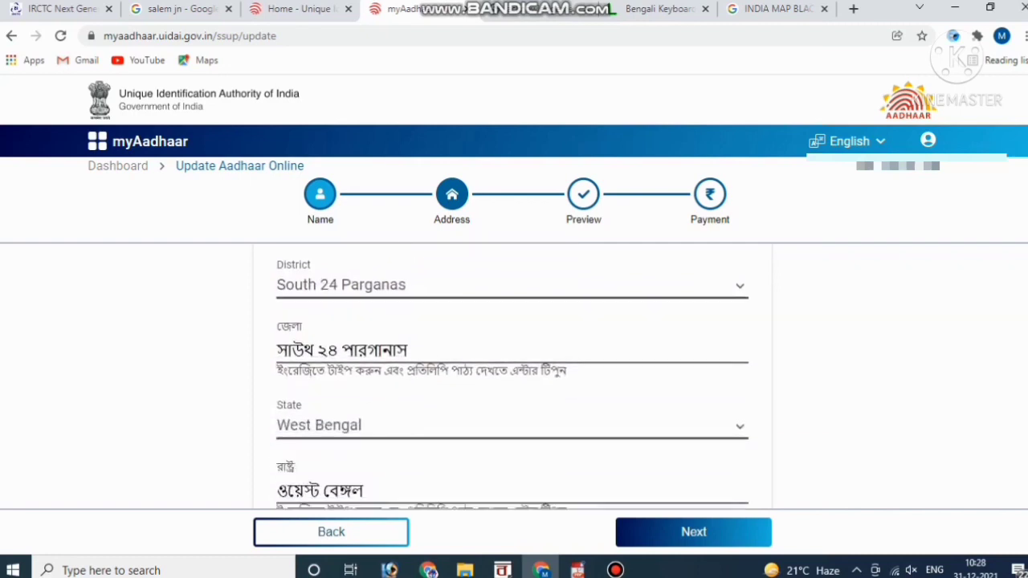
{"action": "scroll", "coordinate": [511, 376], "scroll_direction": "down", "scroll_amount": 2}
{"action": "scroll", "coordinate": [512, 377], "scroll_direction": "down", "scroll_amount": 1}
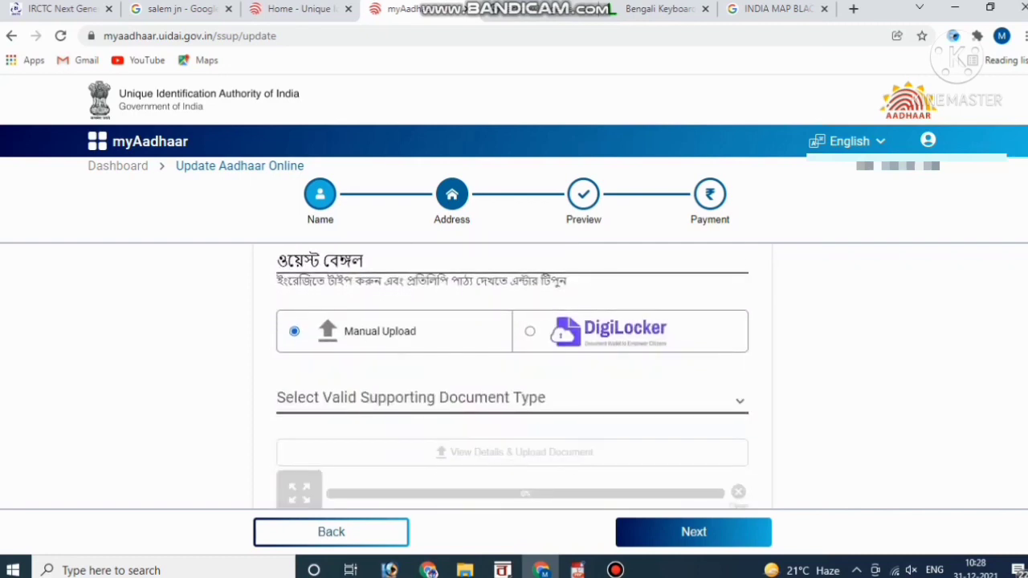
Step: Choose Address Certificate by Educational Institute as the address-proof document type
{"action": "left_click", "coordinate": [512, 398]}
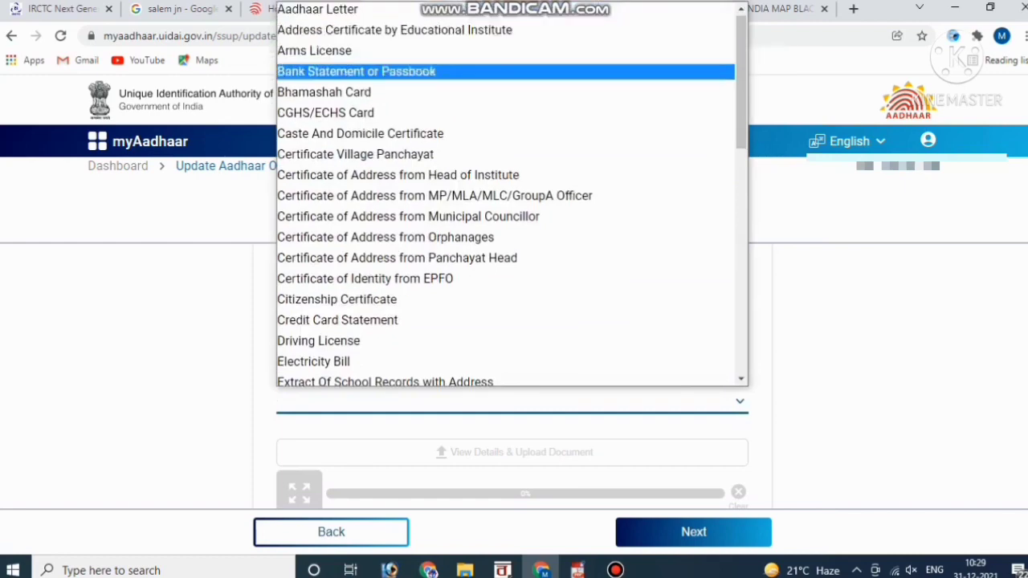
{"action": "scroll", "coordinate": [507, 241], "scroll_direction": "down", "scroll_amount": 5}
{"action": "scroll", "coordinate": [506, 313], "scroll_direction": "down", "scroll_amount": 3}
{"action": "scroll", "coordinate": [506, 241], "scroll_direction": "up", "scroll_amount": 8}
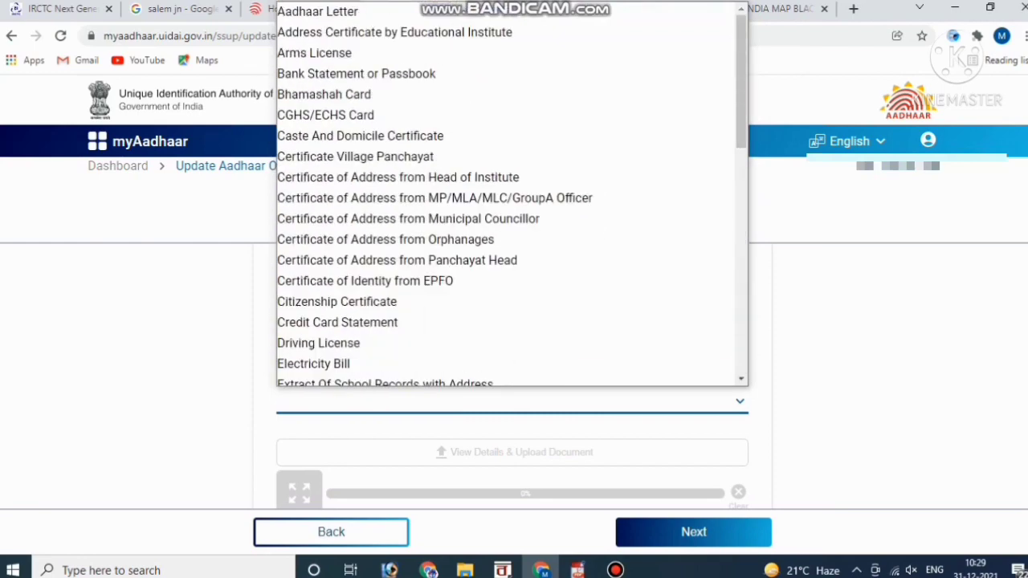
{"action": "key", "text": "Escape"}
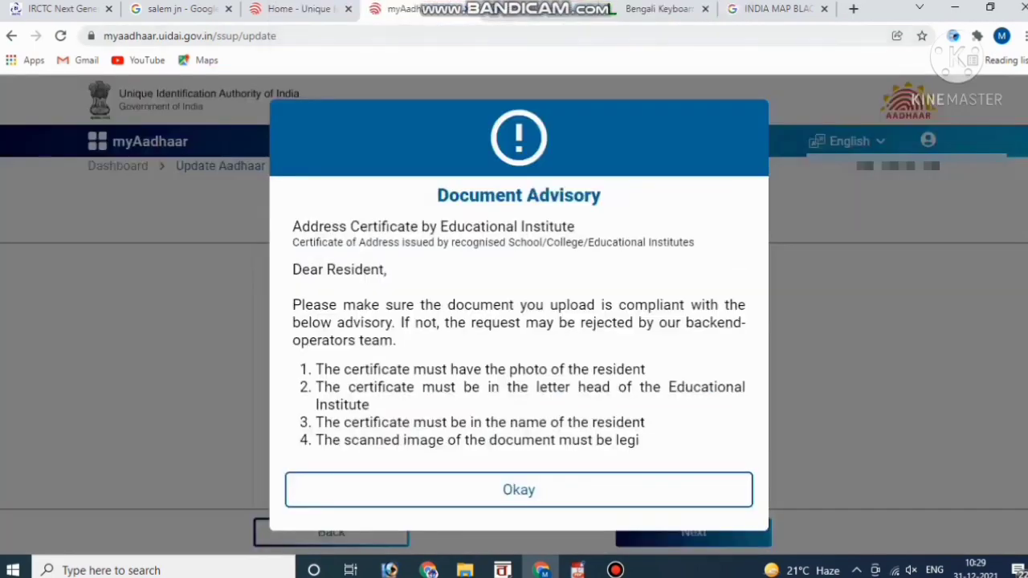
{"action": "left_click", "coordinate": [519, 490]}
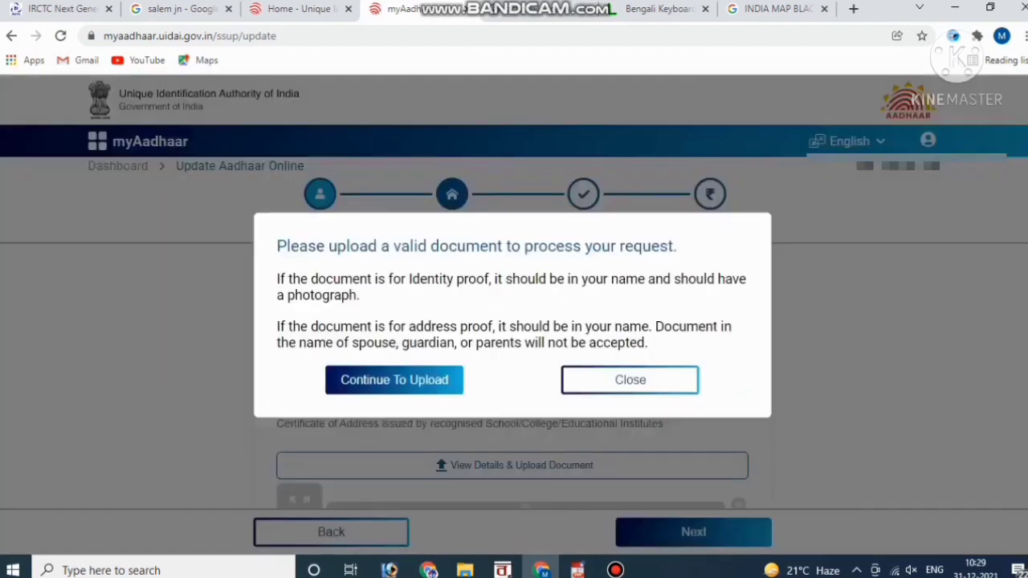
Step: Upload file 002 as the address proof and continue to Preview
{"action": "left_click", "coordinate": [394, 380]}
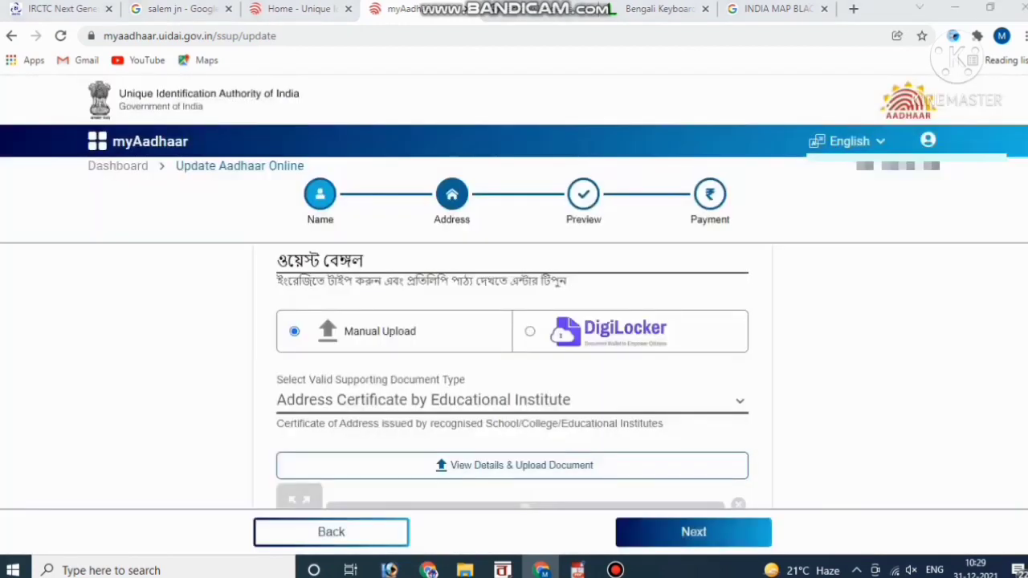
{"action": "left_click", "coordinate": [530, 238]}
{"action": "left_click", "coordinate": [650, 525]}
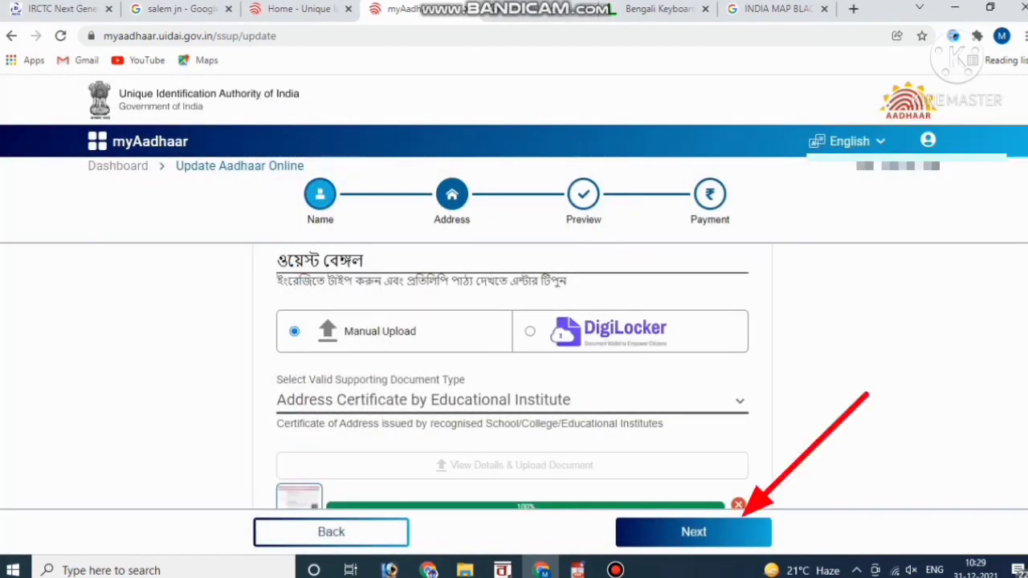
{"action": "left_click", "coordinate": [694, 532]}
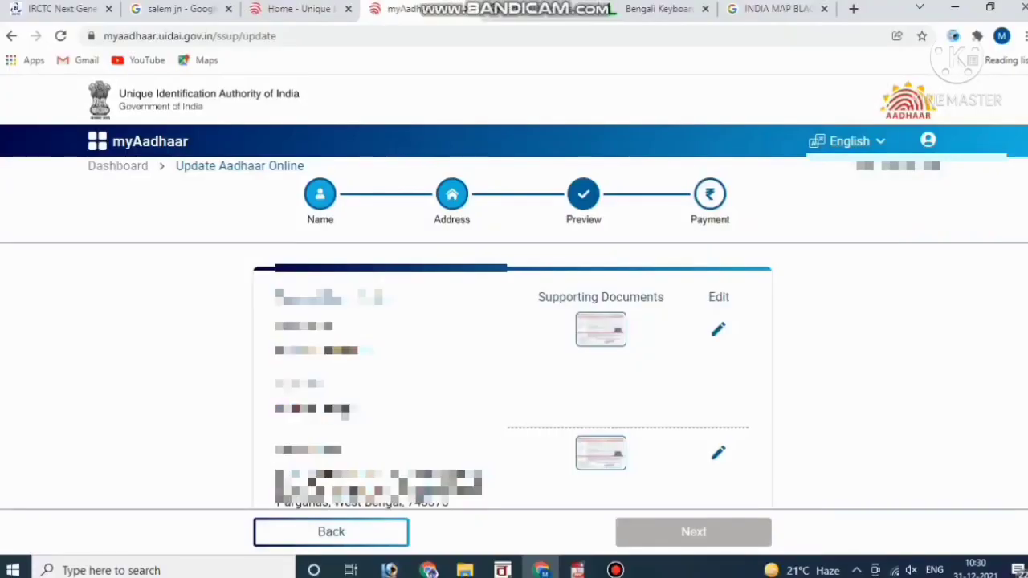
Step: Scroll through the Preview to review the name and address update details
{"action": "scroll", "coordinate": [513, 385], "scroll_direction": "down", "scroll_amount": 2}
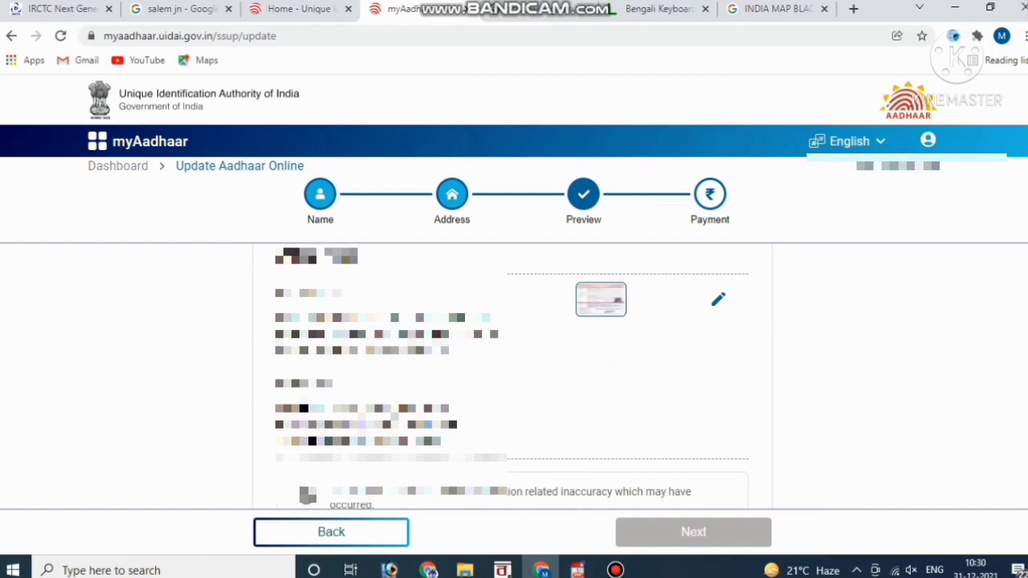
{"action": "scroll", "coordinate": [513, 374], "scroll_direction": "down", "scroll_amount": 3}
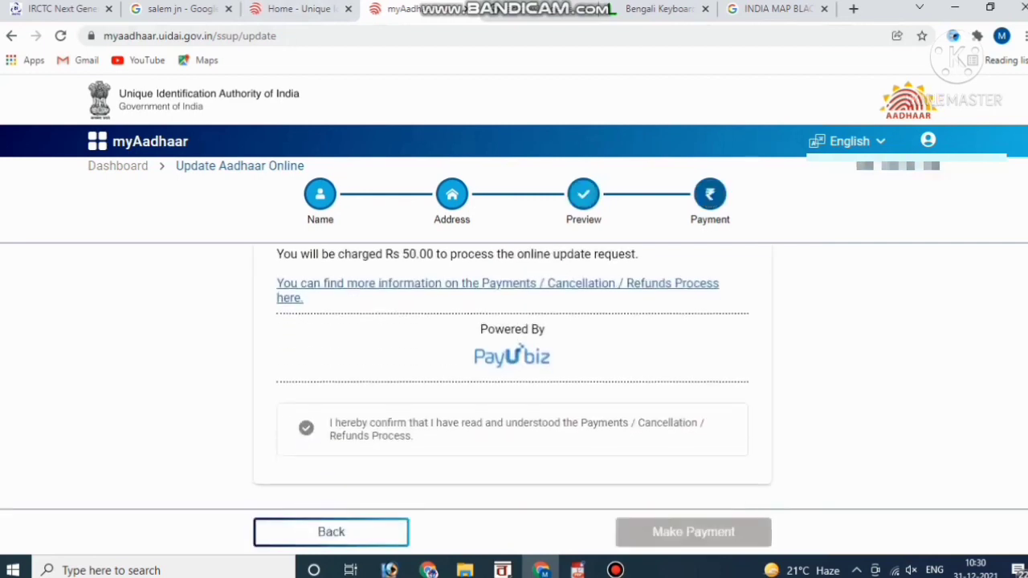
Step: Confirm the payment and refund terms and proceed to pay the ₹50 fee
{"action": "scroll", "coordinate": [512, 377], "scroll_direction": "up", "scroll_amount": 1}
{"action": "left_click_drag", "start_coordinate": [276, 297], "coordinate": [358, 298]}
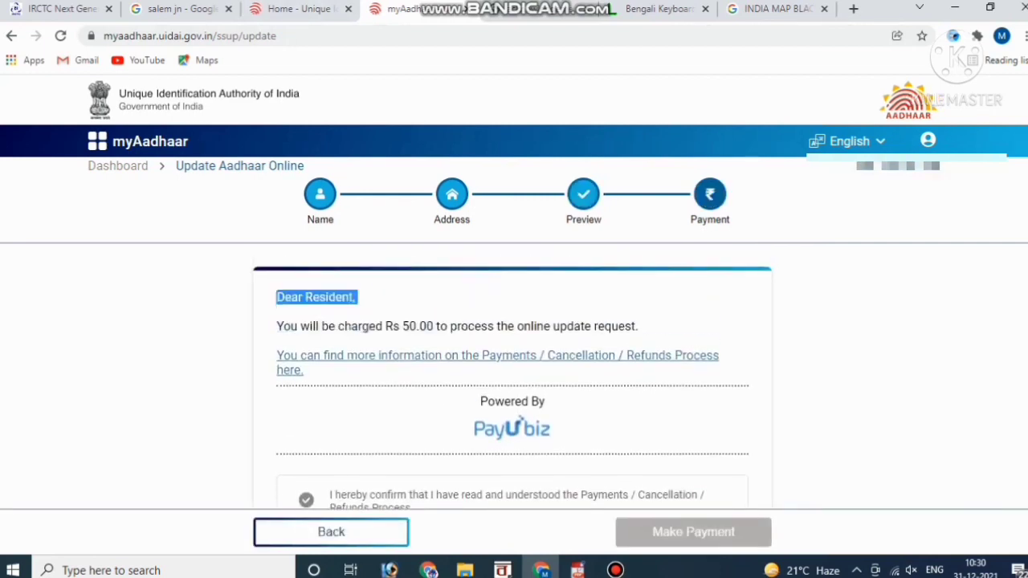
{"action": "scroll", "coordinate": [512, 383], "scroll_direction": "down", "scroll_amount": 1}
{"action": "left_click", "coordinate": [306, 428]}
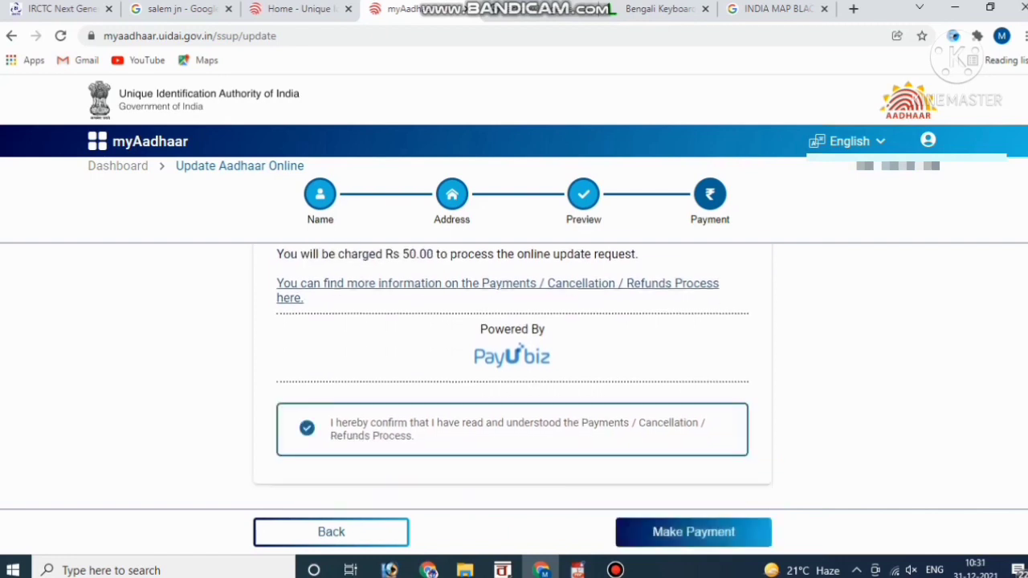
{"action": "left_click", "coordinate": [694, 532]}
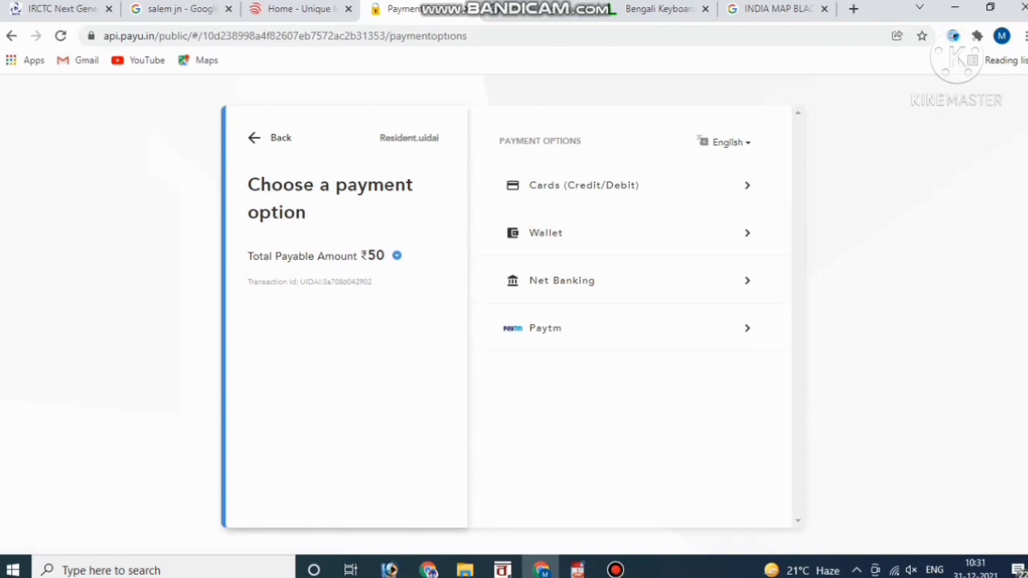
Step: Choose Paytm as the payment method on PayU and proceed with the ₹50 payment
{"action": "left_click", "coordinate": [546, 328]}
{"action": "left_click", "coordinate": [709, 365]}
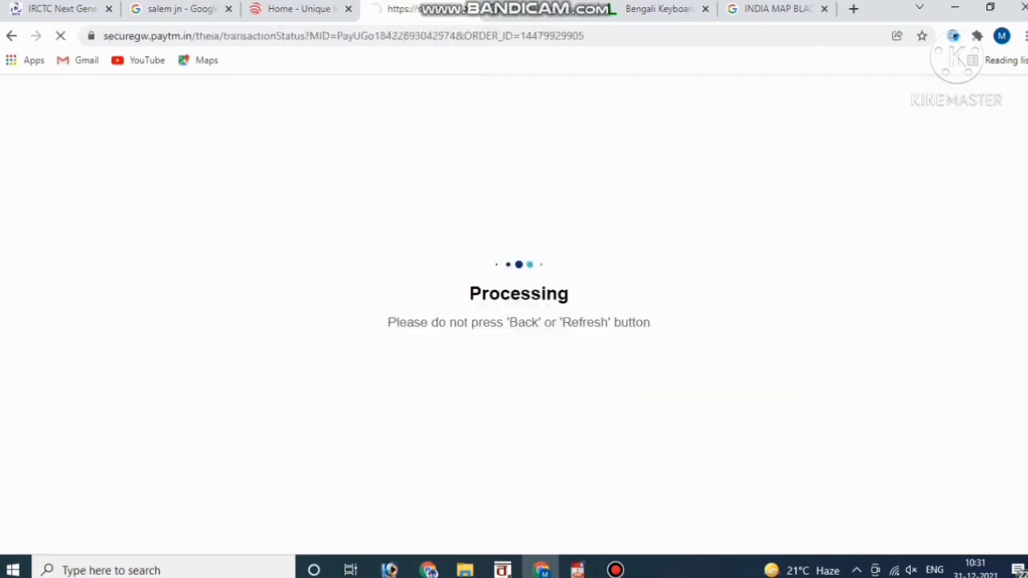